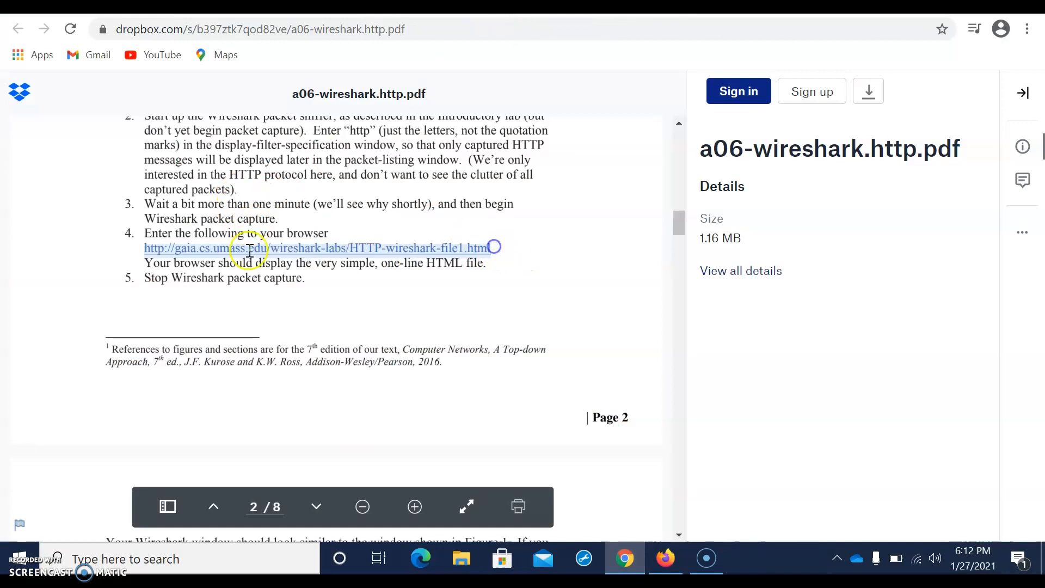
drag(132, 240, 136, 250)
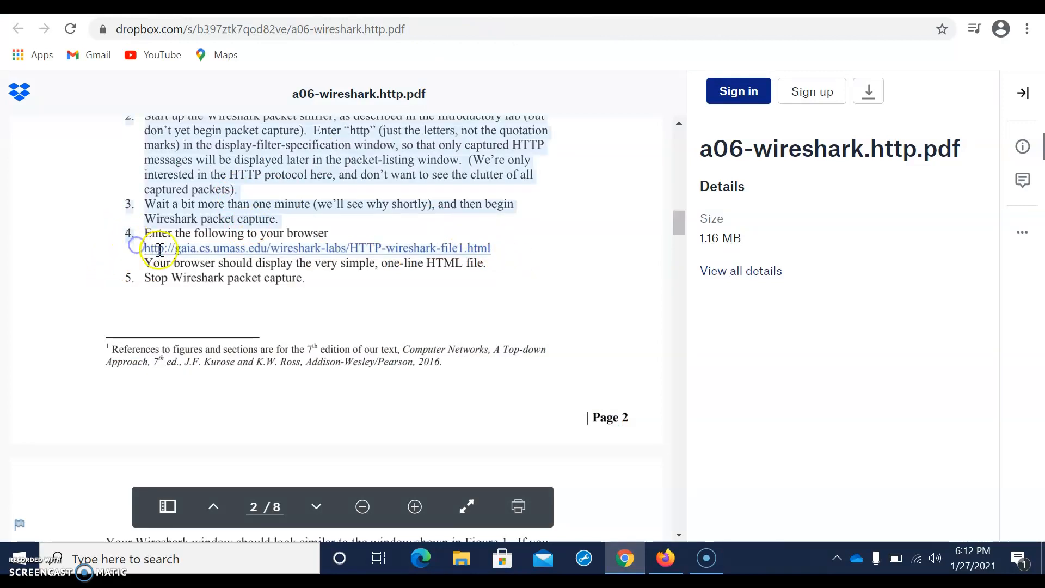
click(149, 249)
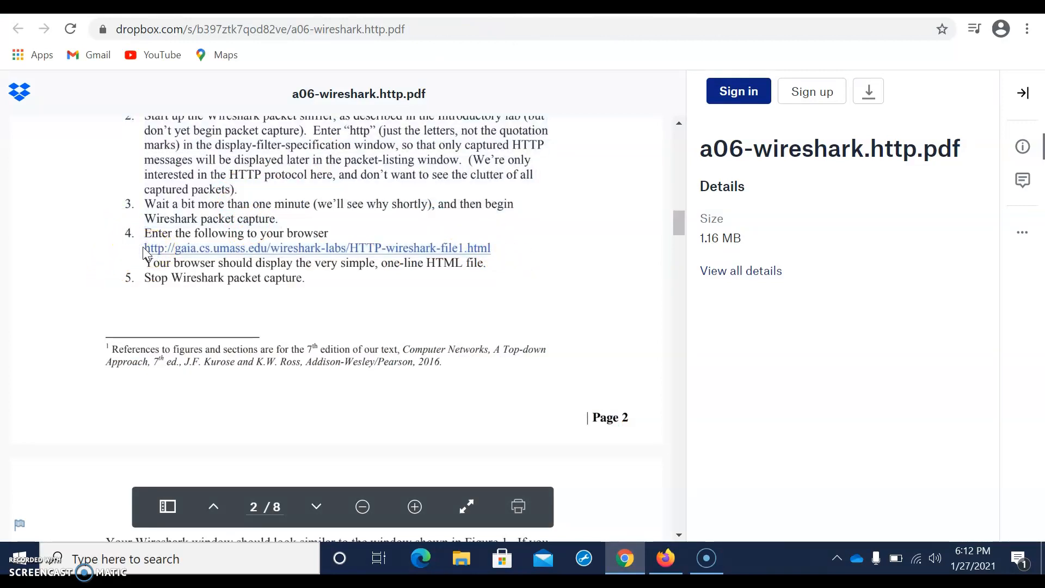
drag(151, 246, 455, 248)
click(460, 247)
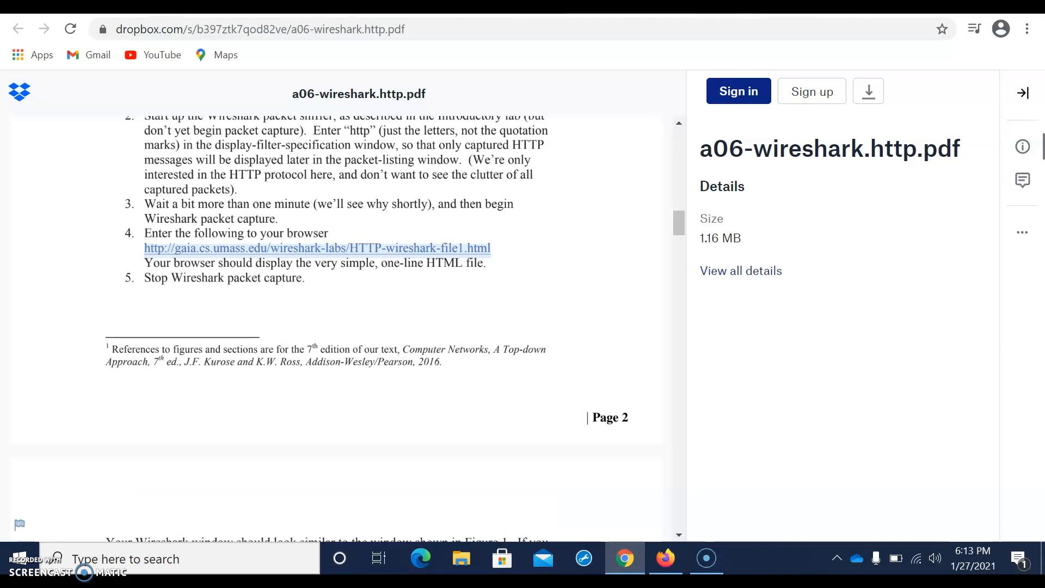
Step: Run Wireshark as administrator from the desktop and start a packet capture on the Wi-Fi interface
key(super+d)
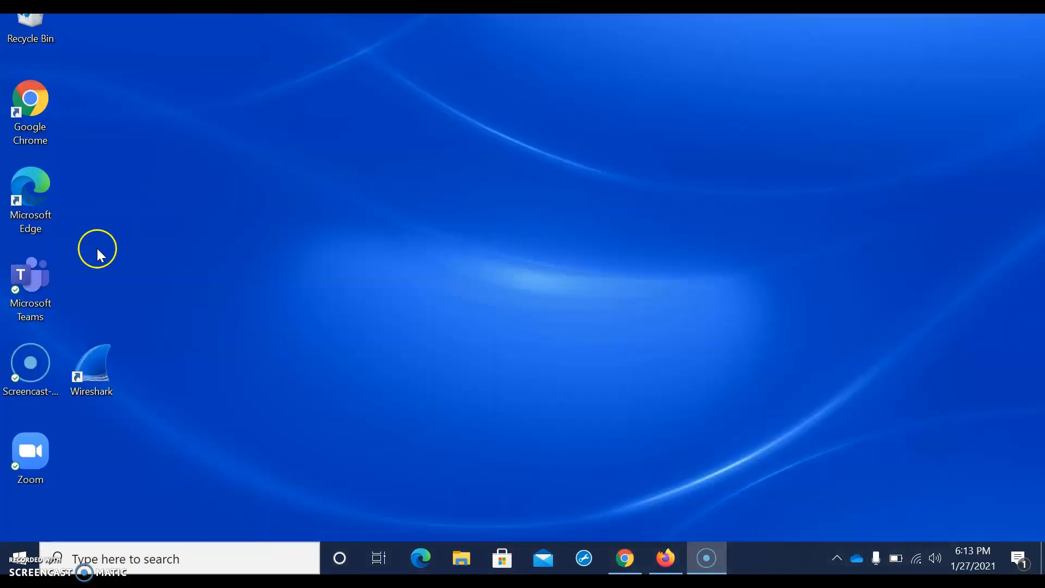
right_click(111, 377)
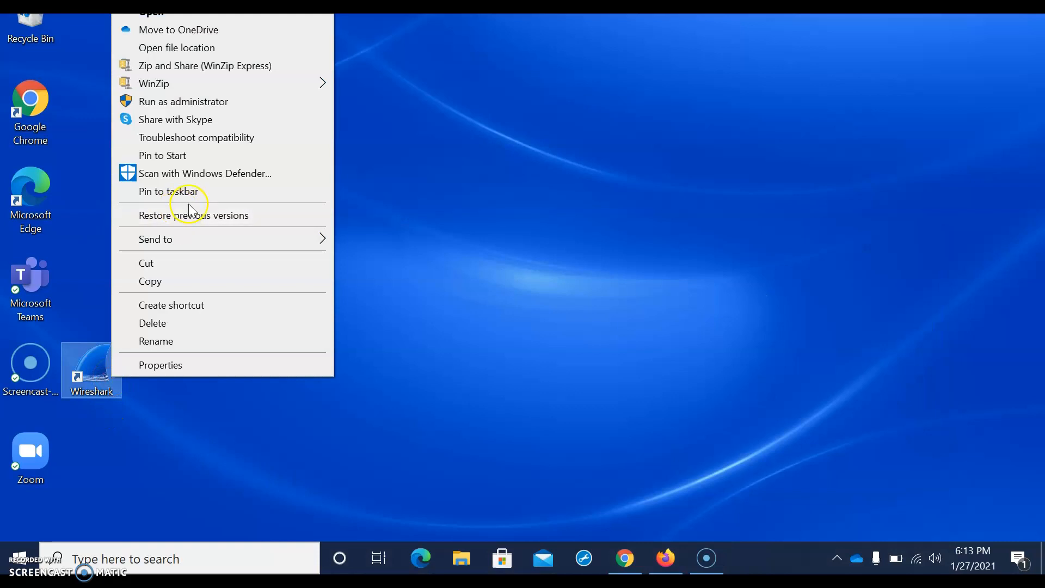
click(186, 102)
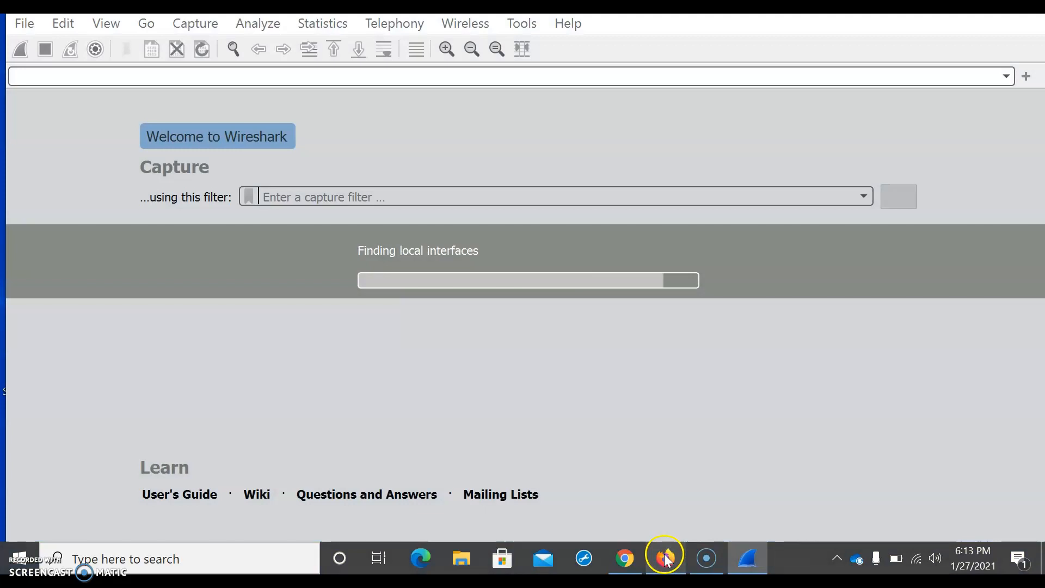
mouse_move(665, 556)
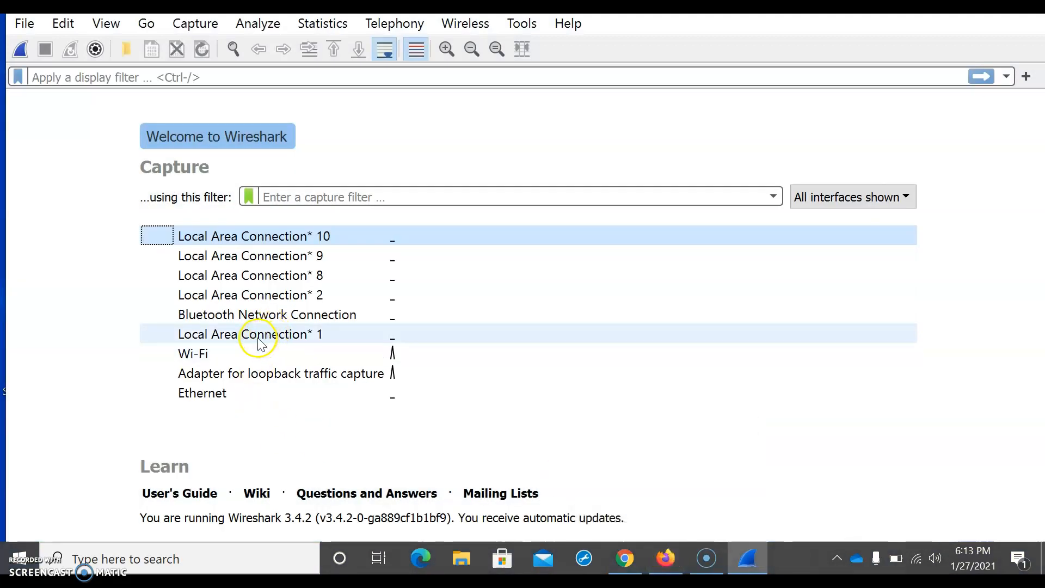
double_click(245, 354)
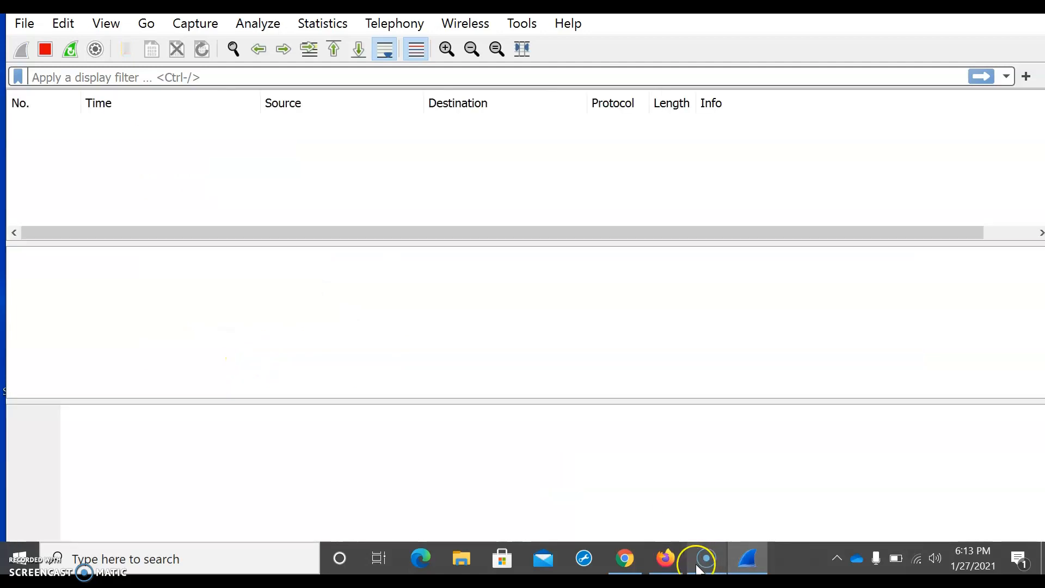
click(665, 558)
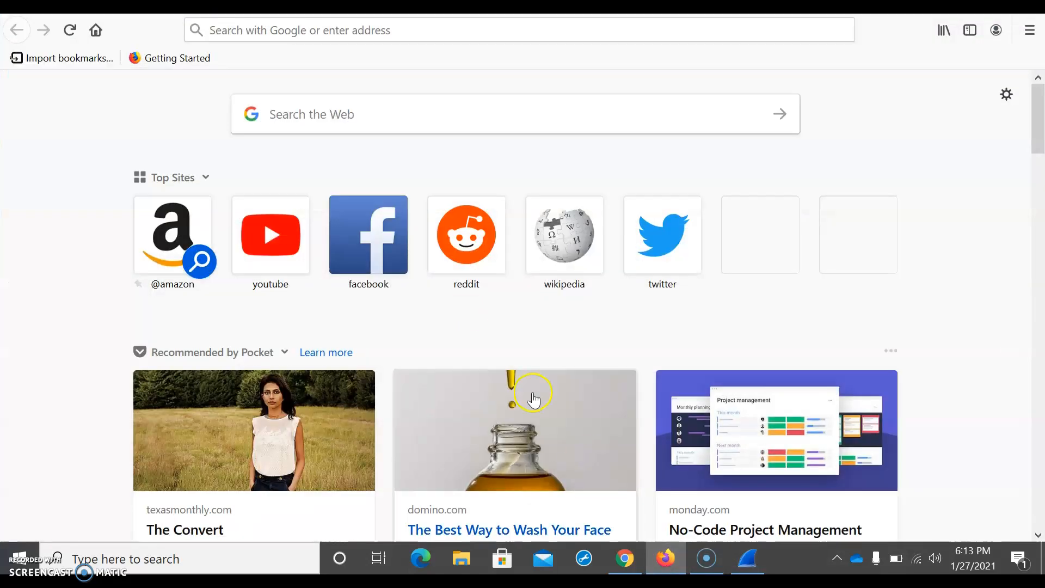
click(346, 23)
text(http://gaia.cs.umass.edu/wireshark-labs/HTTP-wireshark-file1.html)
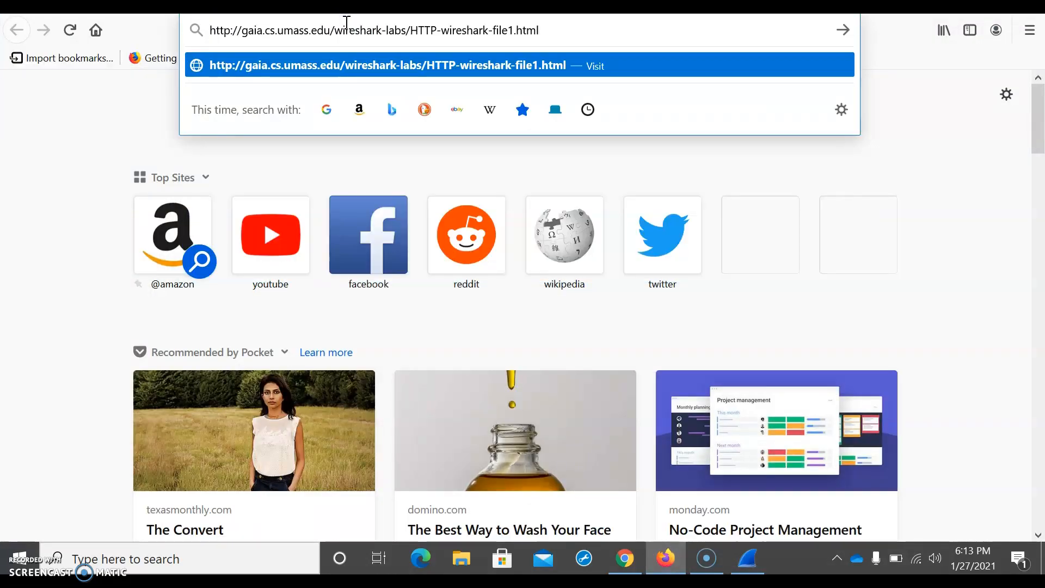
key(Return)
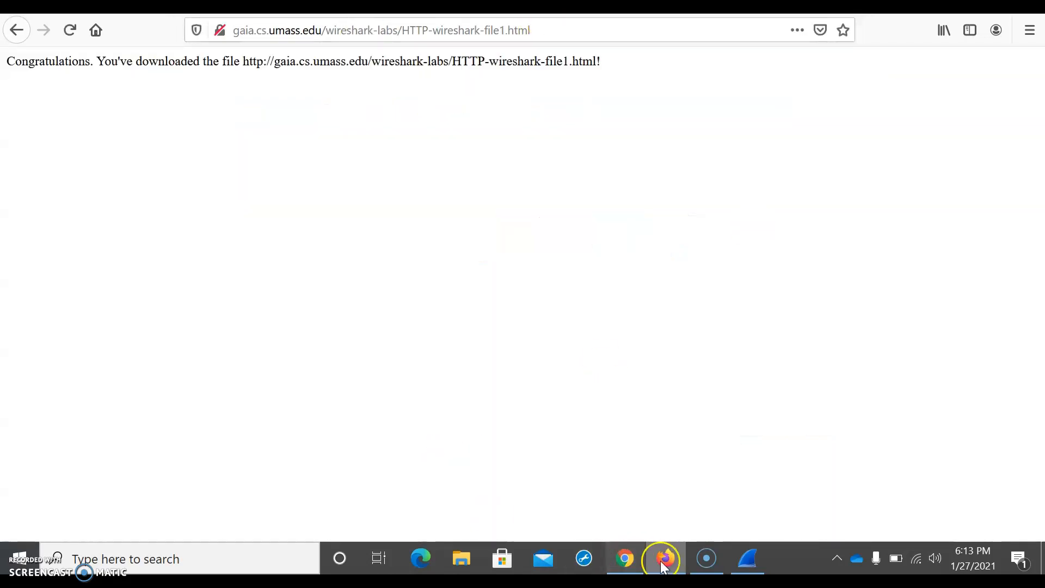
Step: Return to Wireshark, filter the displayed packets by http and stop the capture
click(746, 558)
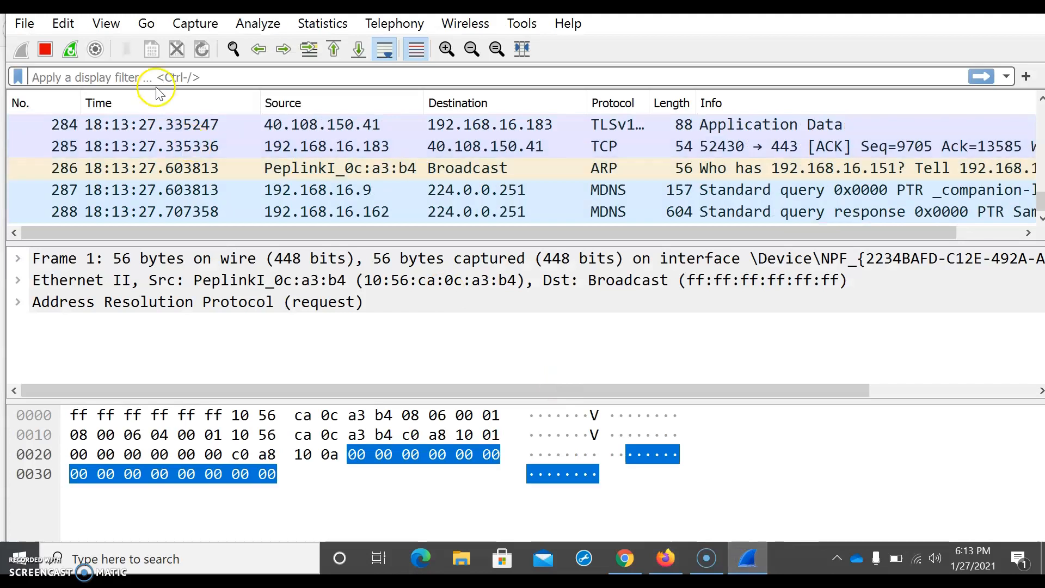
text(http)
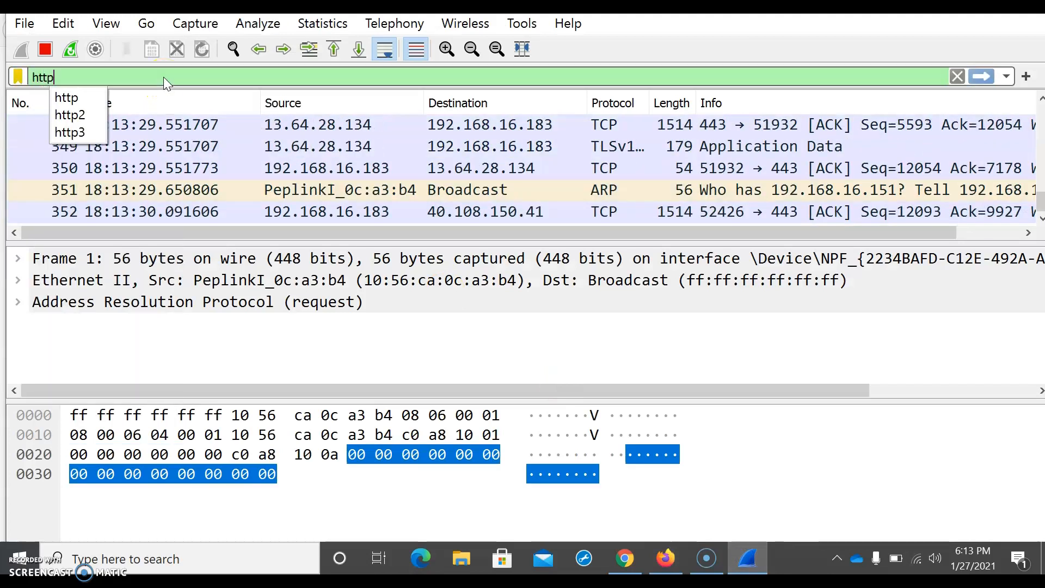
key(Return)
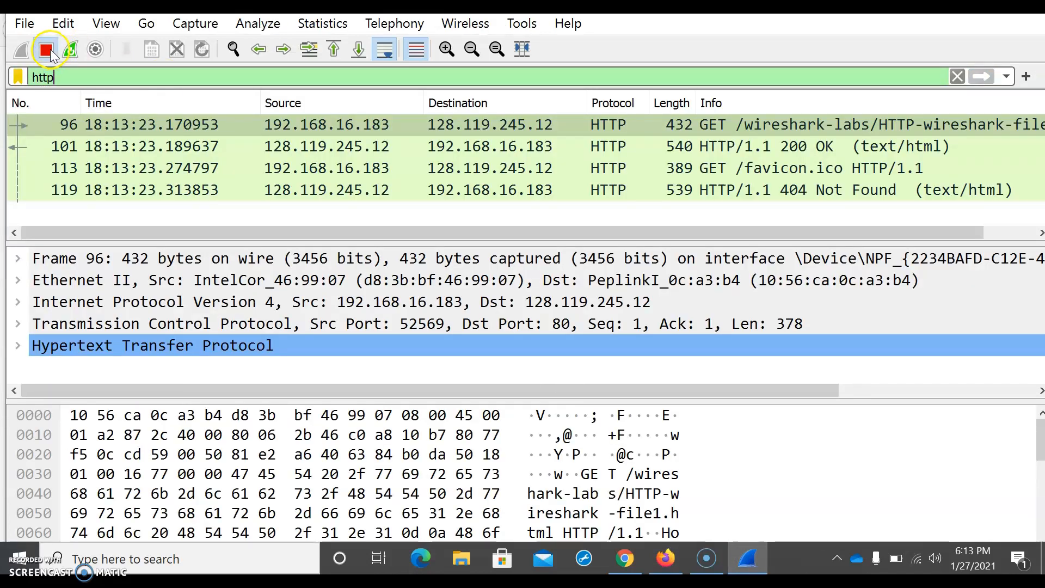
key(ctrl+e)
click(160, 82)
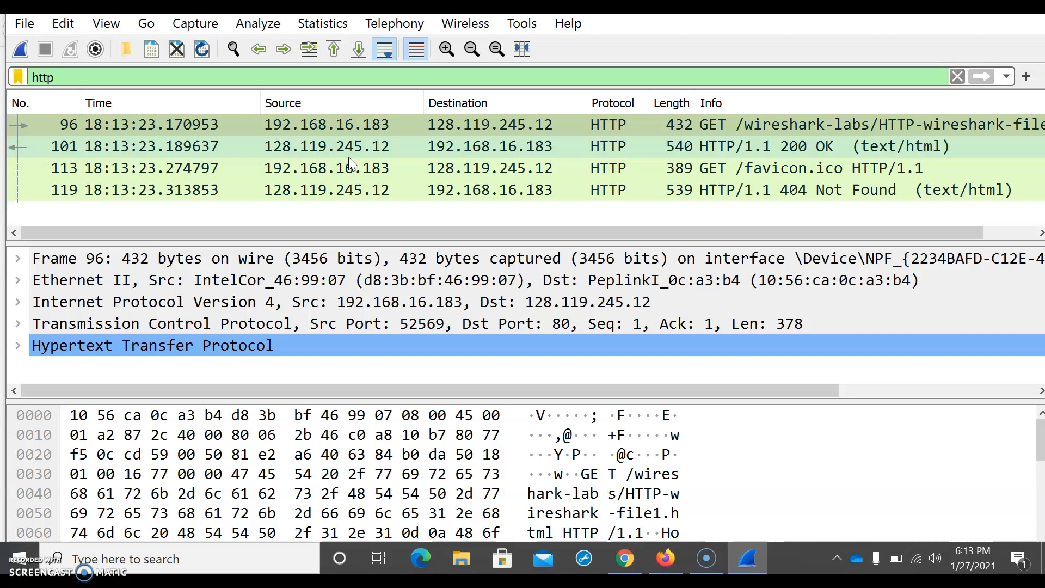
Step: Expand the Hypertext Transfer Protocol section of the first GET packet and examine its request line and headers for the HTTP version
click(19, 347)
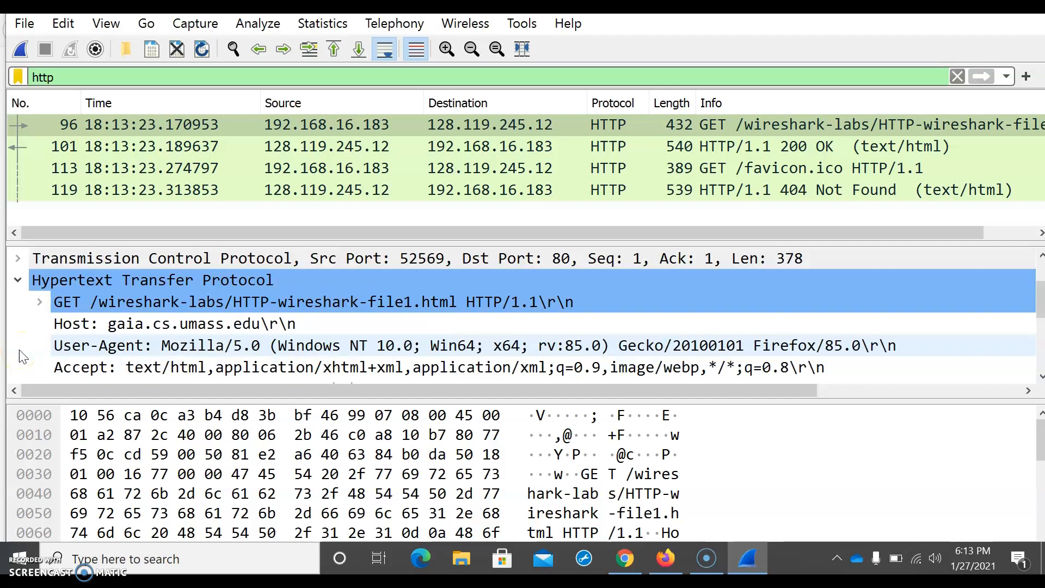
click(20, 281)
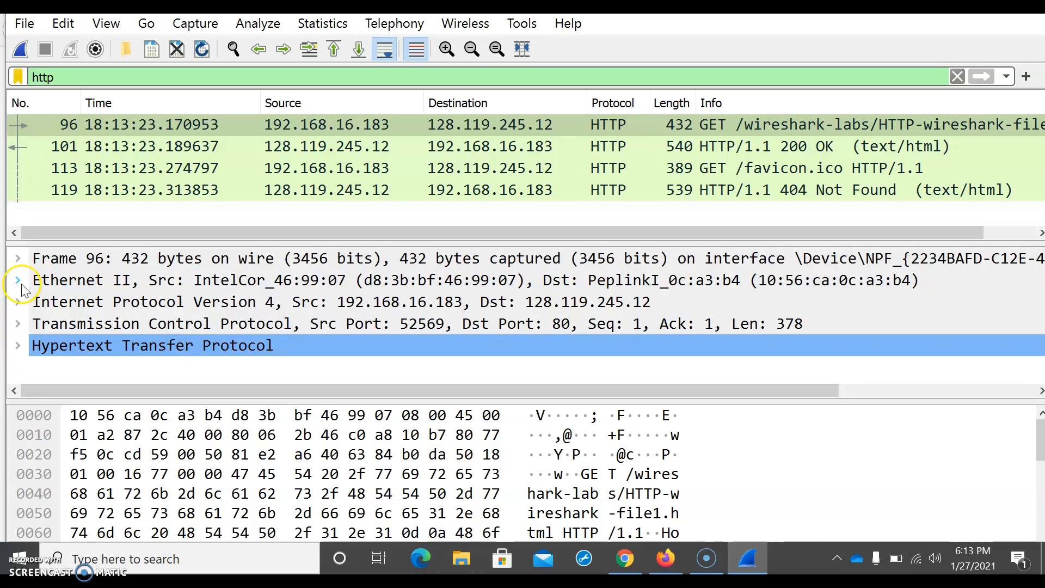
click(20, 346)
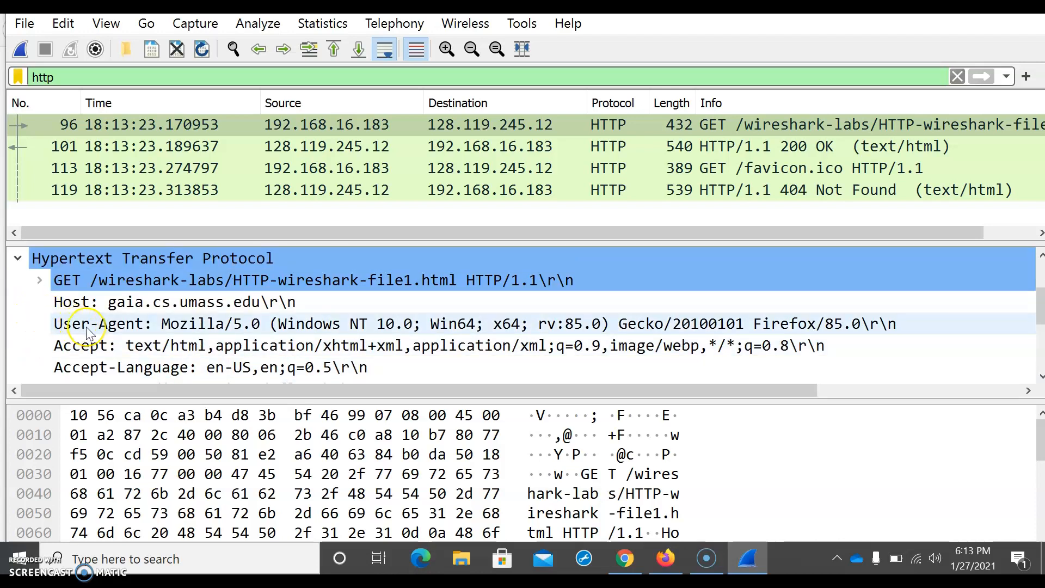
scroll(65, 327, down, 3)
scroll(88, 333, down, 1)
scroll(89, 333, up, 2)
scroll(89, 333, up, 1)
scroll(88, 333, up, 1)
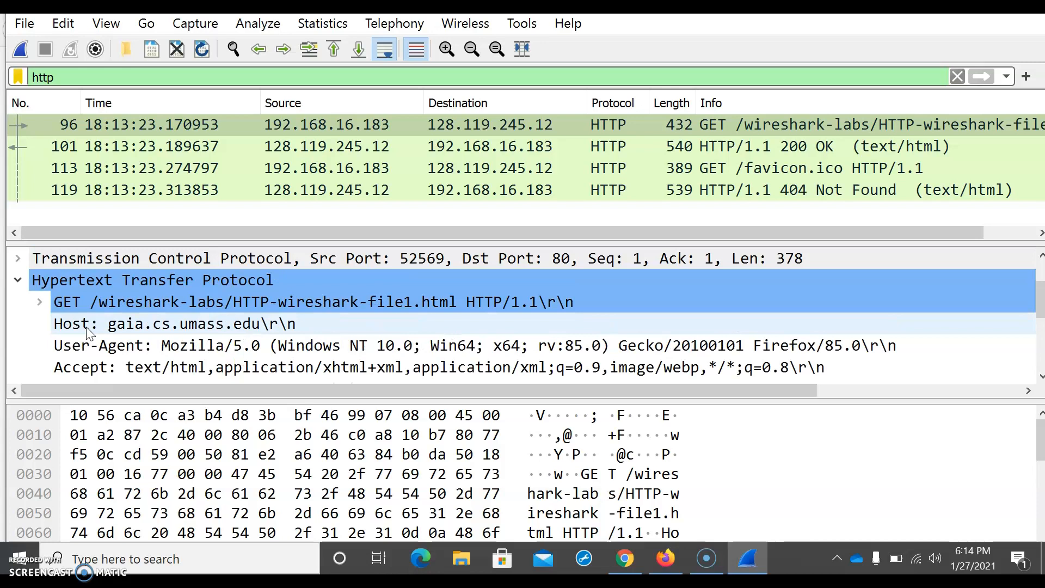
scroll(89, 333, up, 1)
click(425, 369)
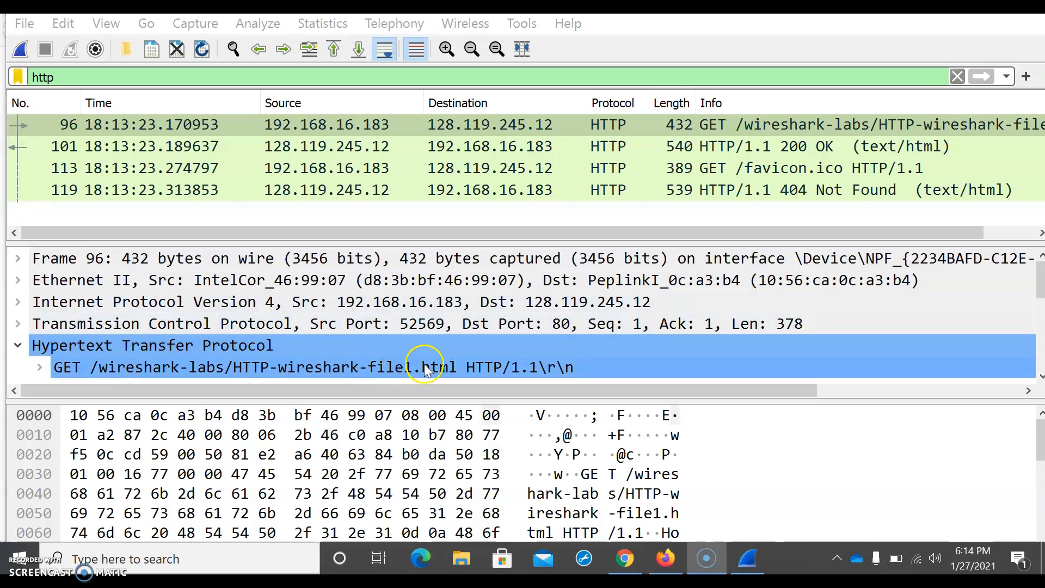
scroll(425, 370, down, 1)
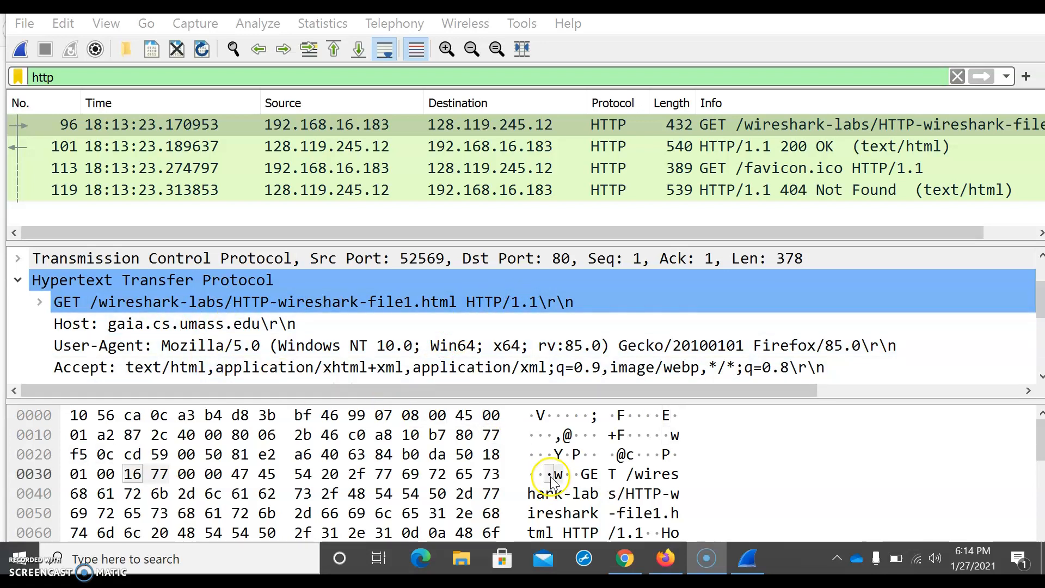
Step: Switch to the PowerPoint assignment in Chrome and complete the answer to question 1 with HTTP version 1.1
click(634, 558)
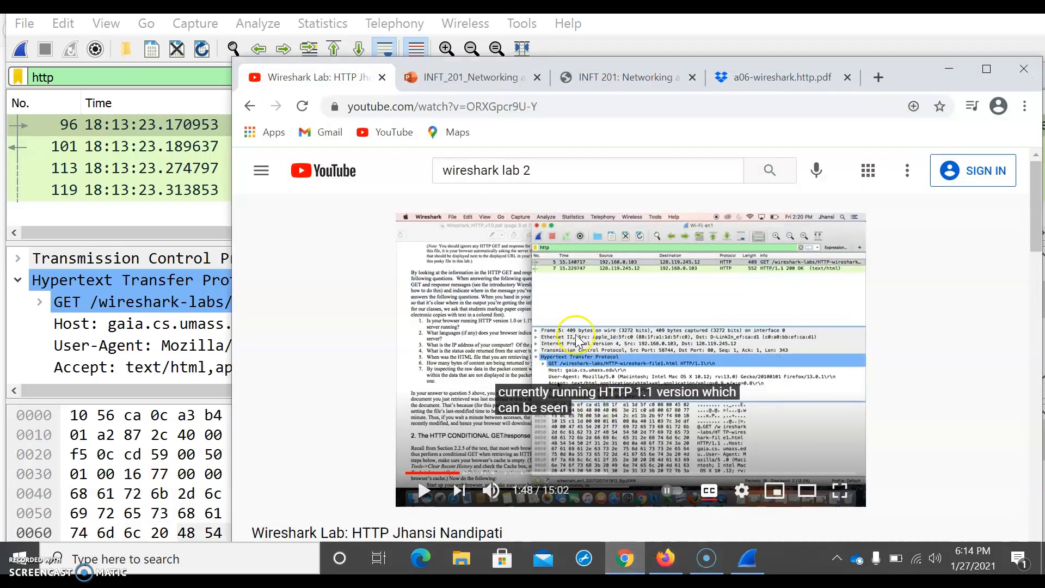
click(460, 79)
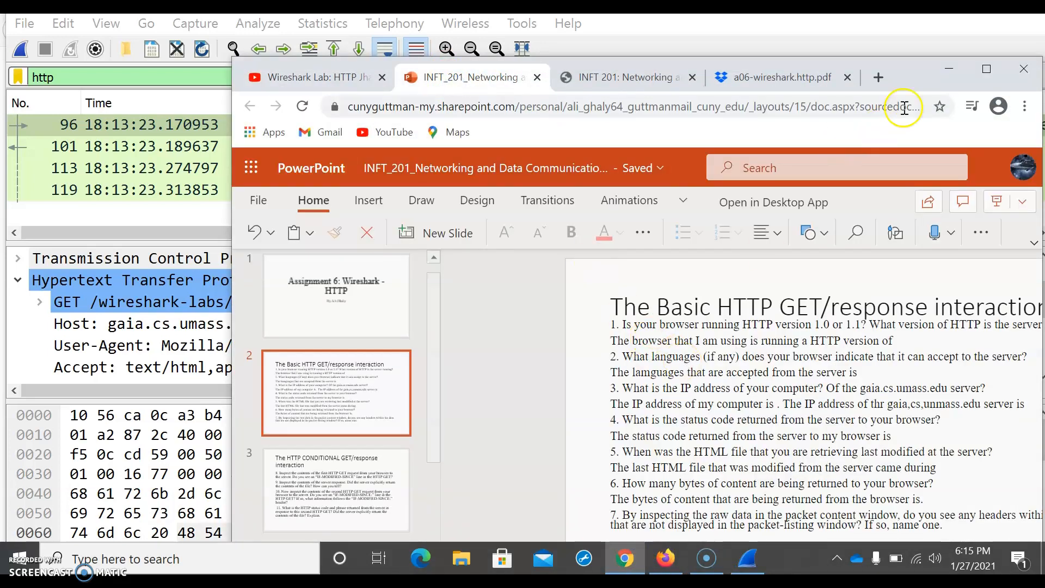
drag(903, 74, 764, 29)
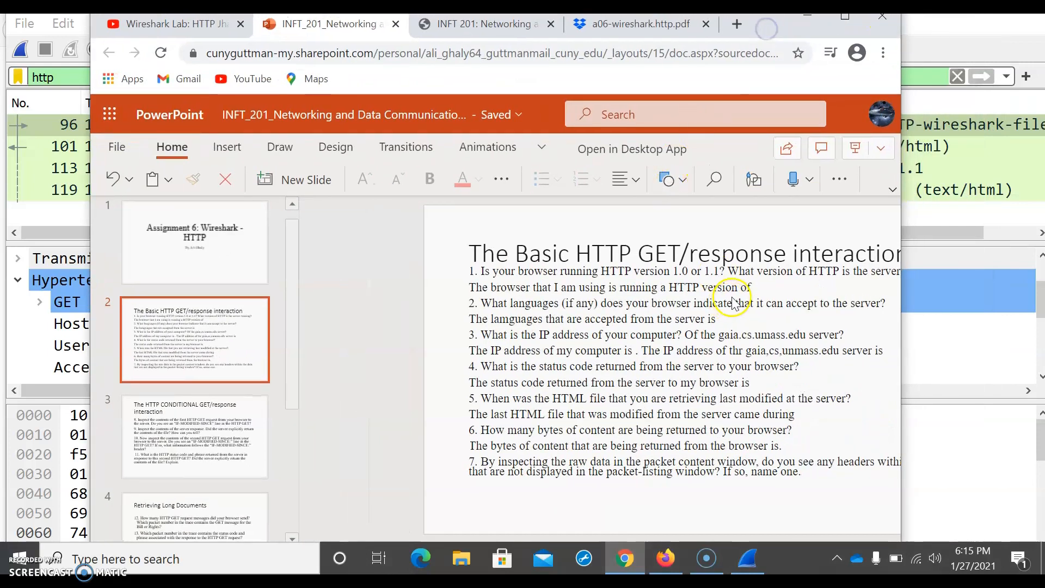
click(747, 286)
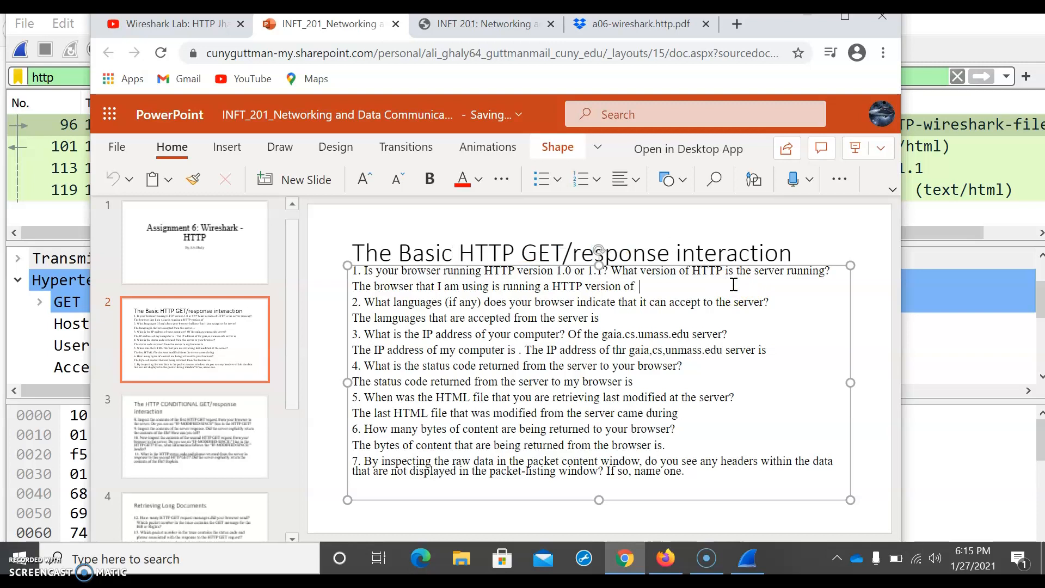
text(1.1.)
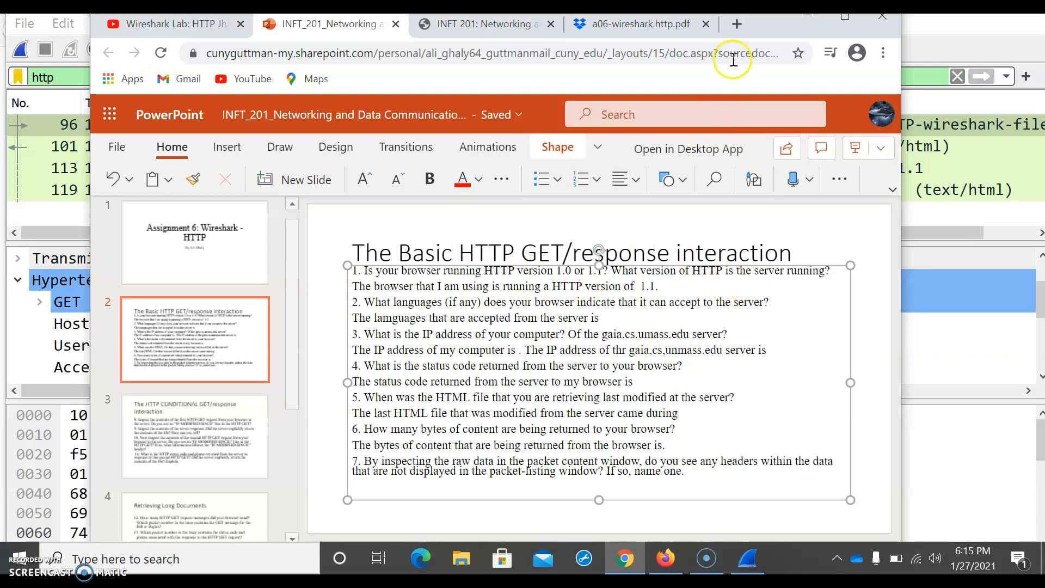
Step: Check the Accept-Language header in Wireshark and complete the question 2 answer on the PowerPoint slide with "English."
click(806, 24)
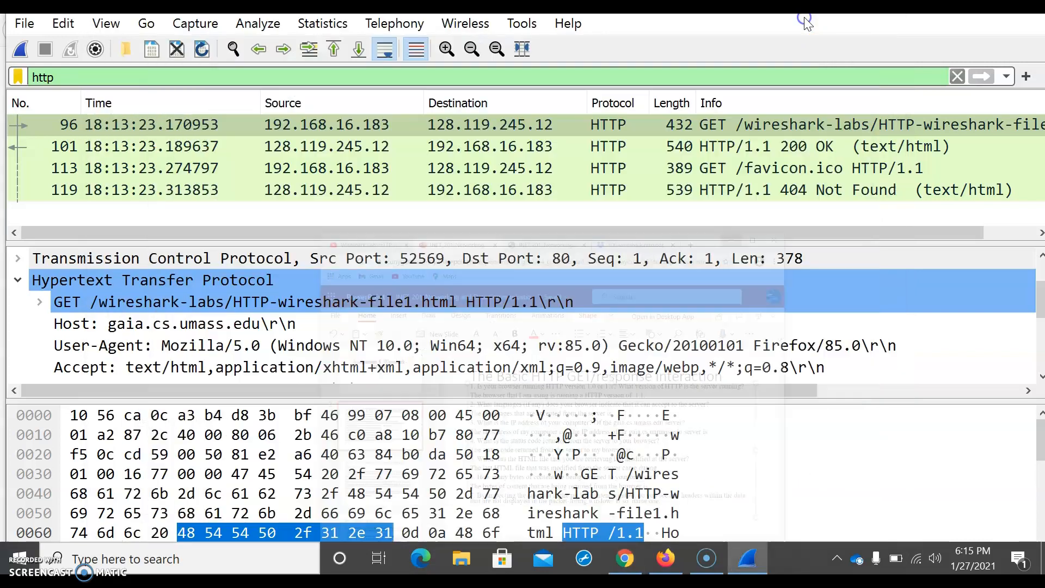
scroll(463, 320, down, 1)
scroll(464, 320, down, 1)
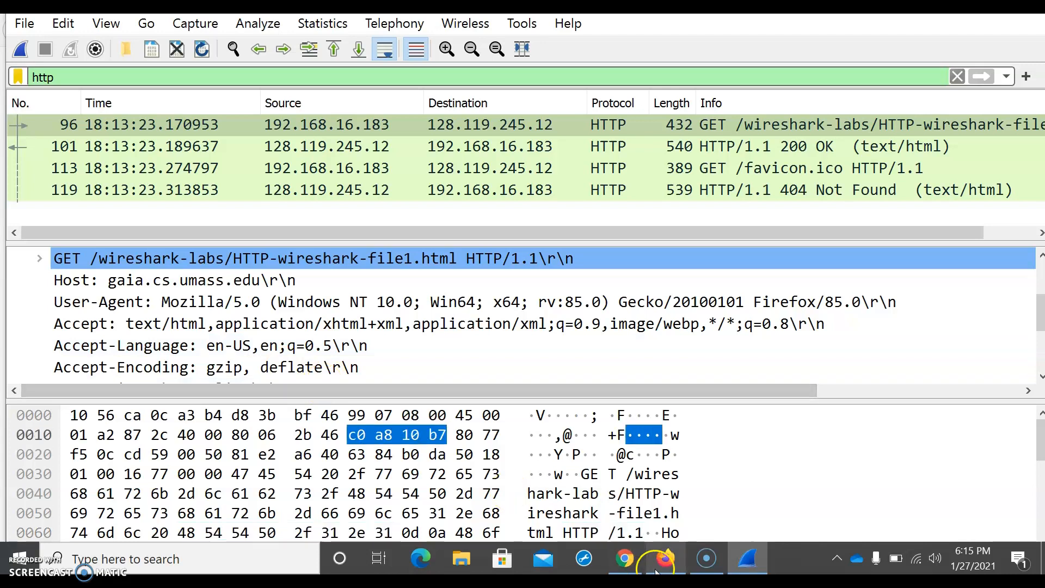
click(625, 559)
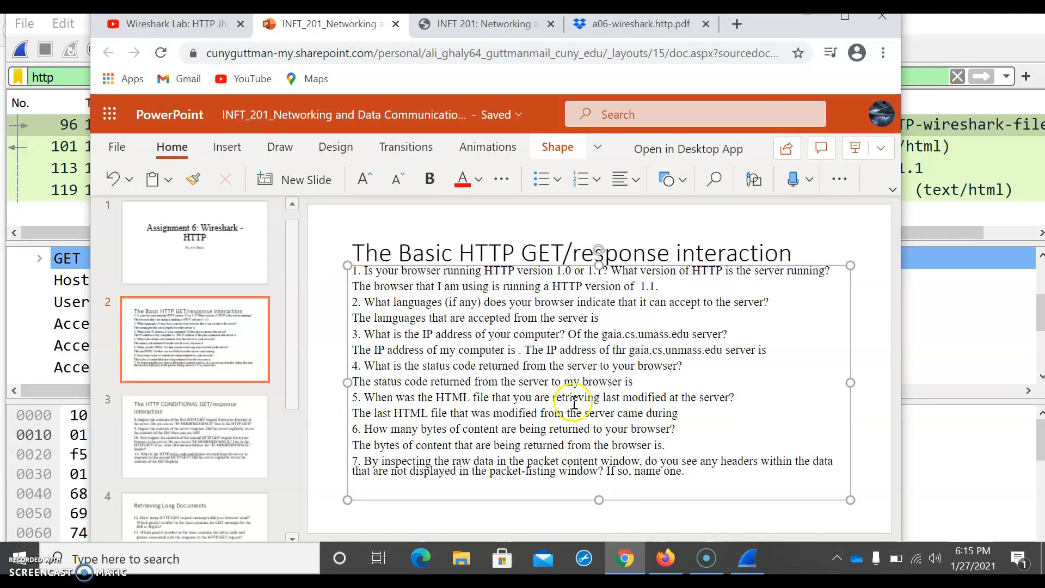
click(618, 314)
text(English.)
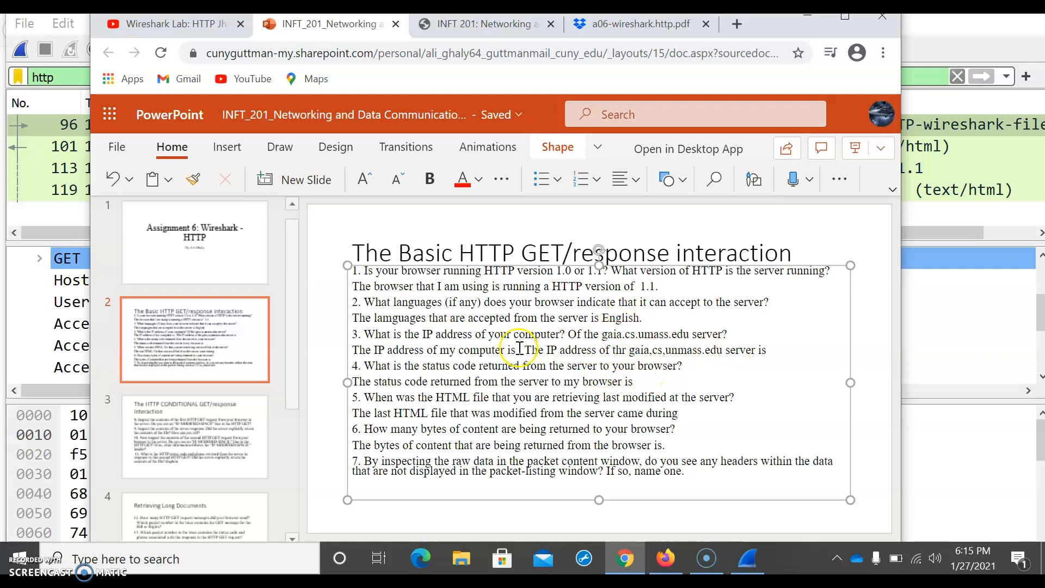
Step: Return to Wireshark and examine the source and destination IP addresses of the first GET packet
click(807, 15)
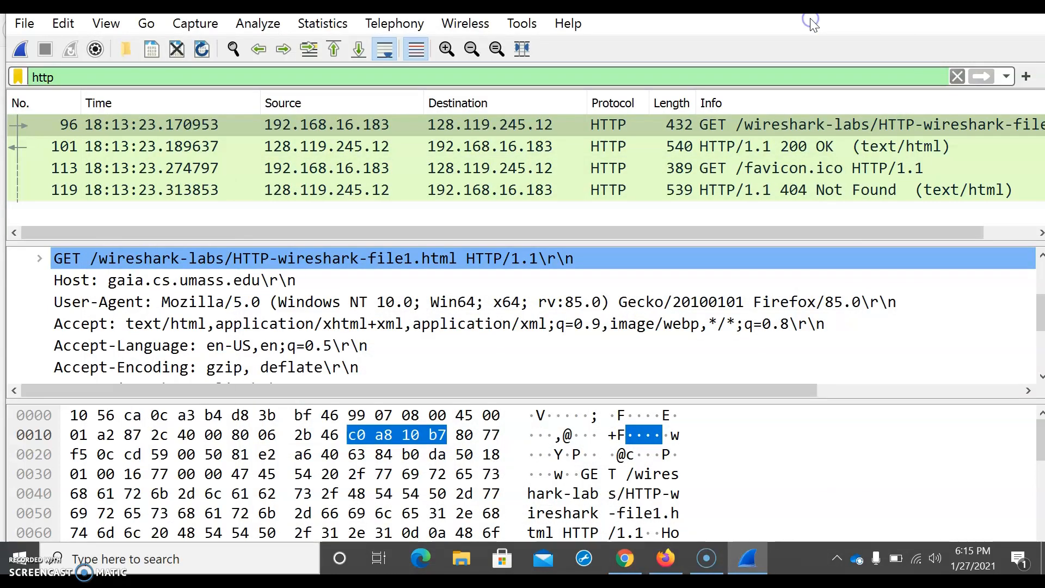
scroll(539, 288, up, 2)
click(305, 131)
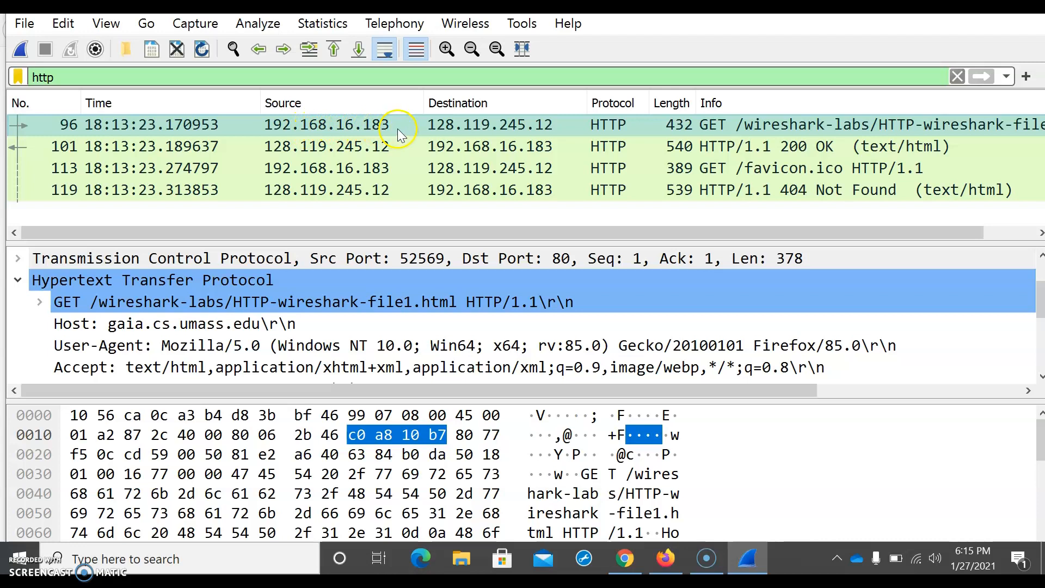
click(749, 554)
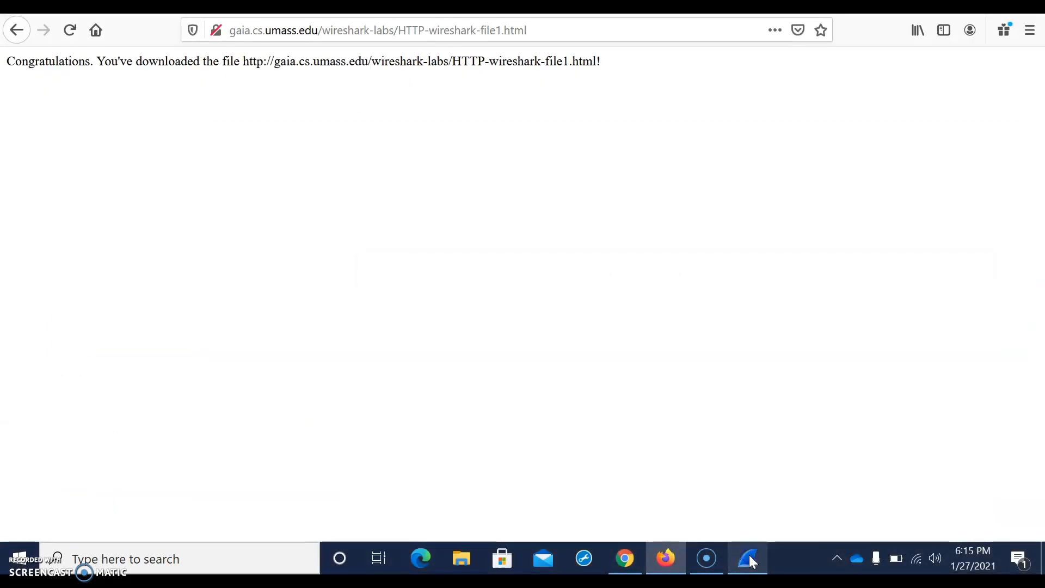
click(667, 558)
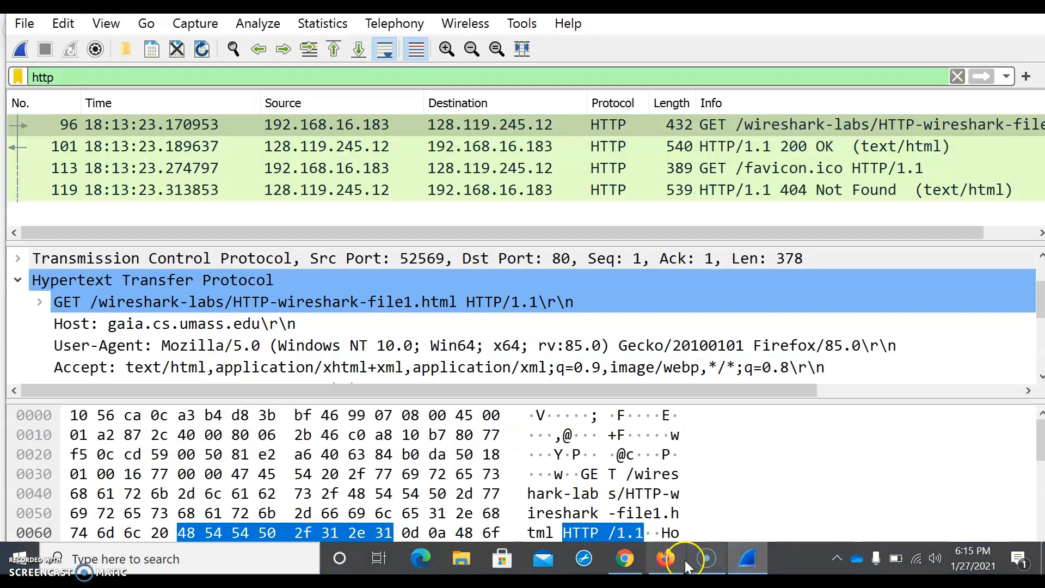
click(670, 560)
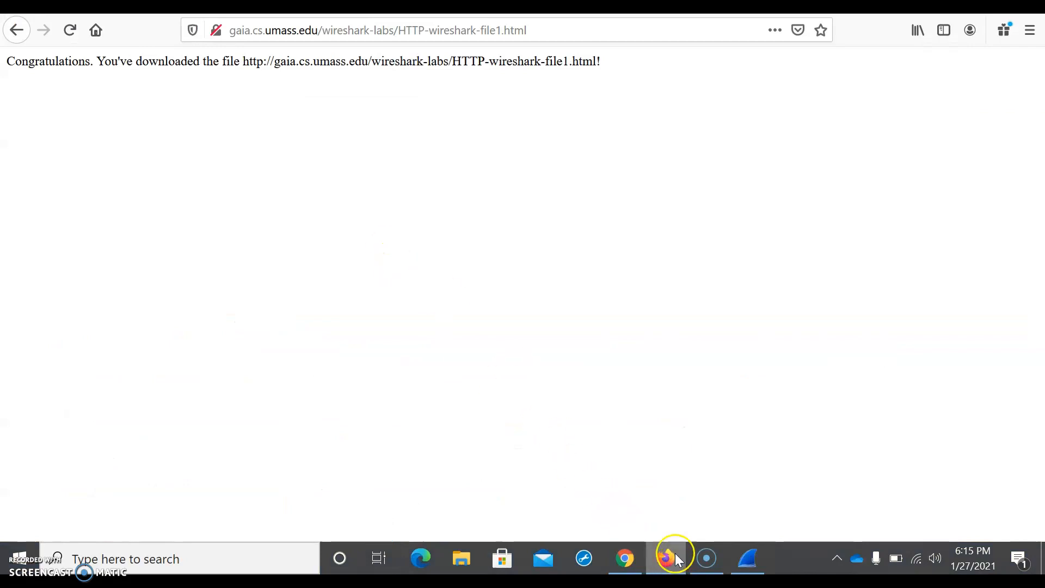
Step: Switch to the PowerPoint assignment in Chrome and enter 192.168.16.183 as the computer's IP address in the question 3 answer, checking it against Wireshark
click(639, 555)
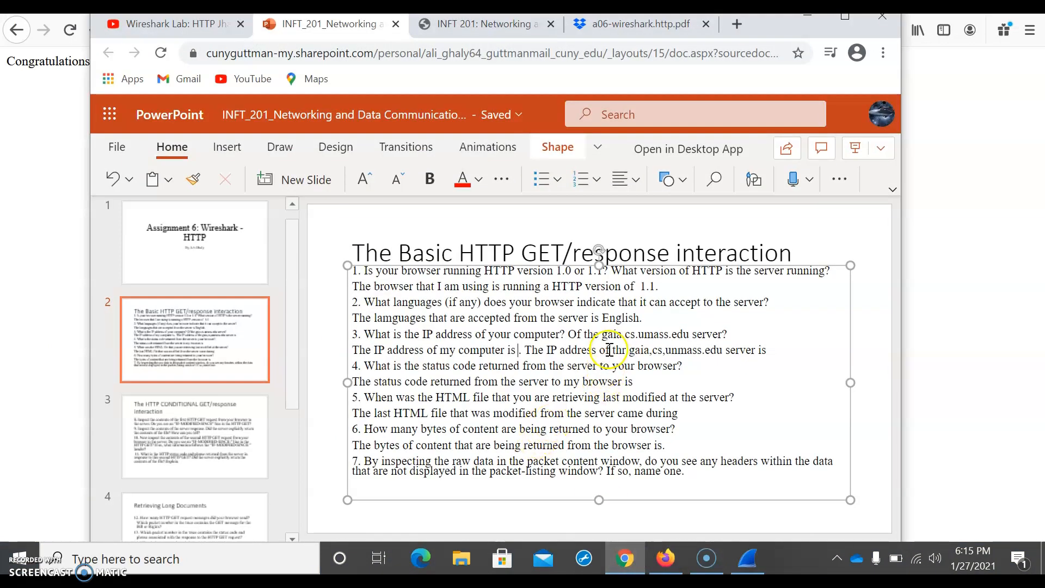
text(192)
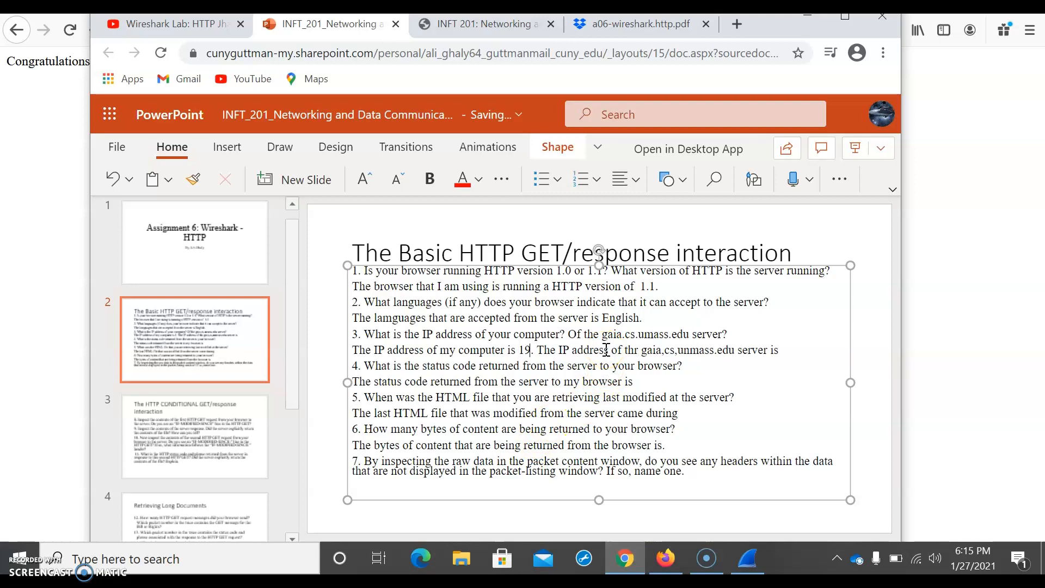
text(.16.)
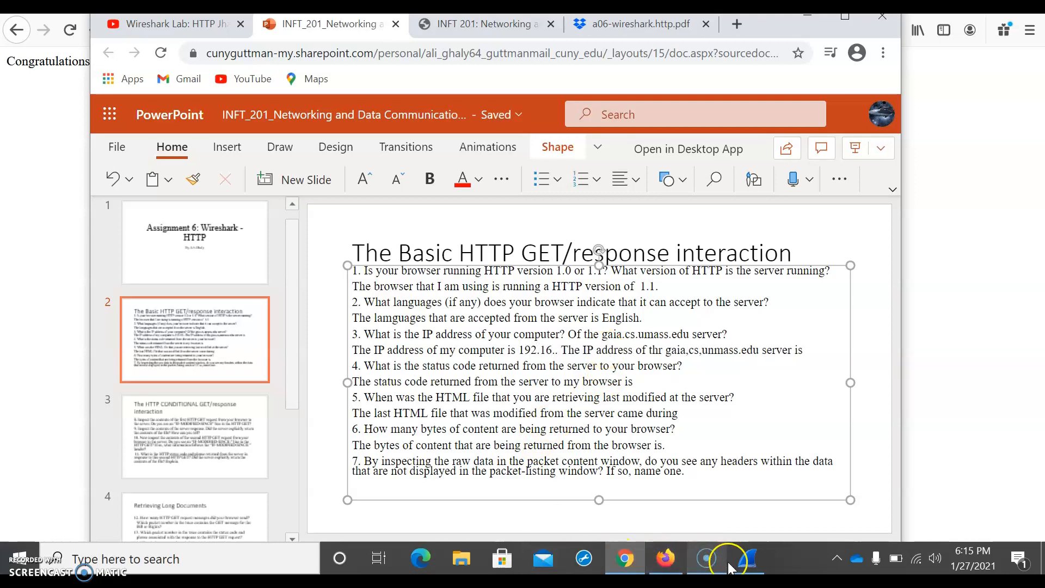
click(740, 563)
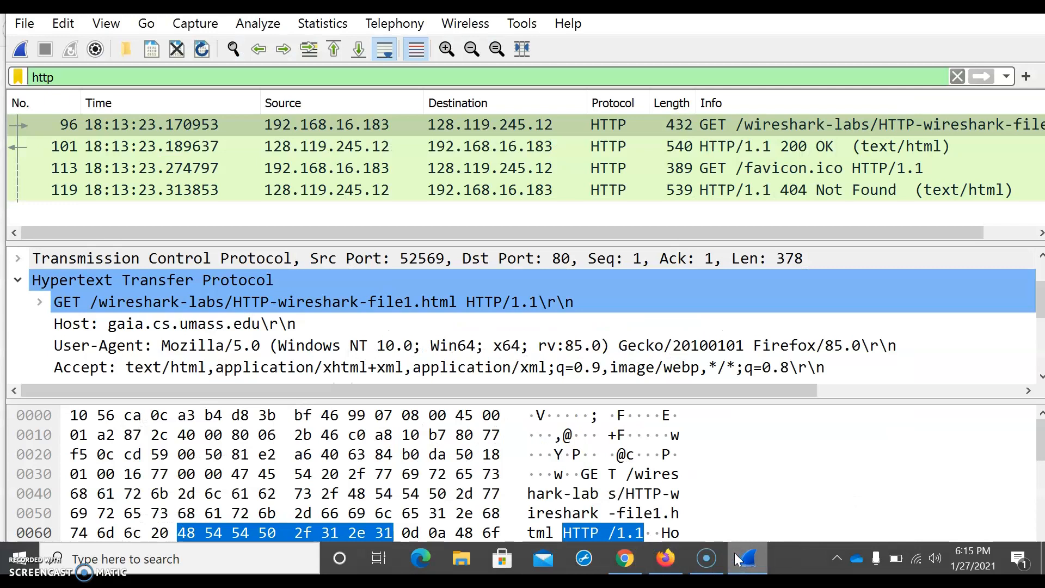
mouse_move(622, 565)
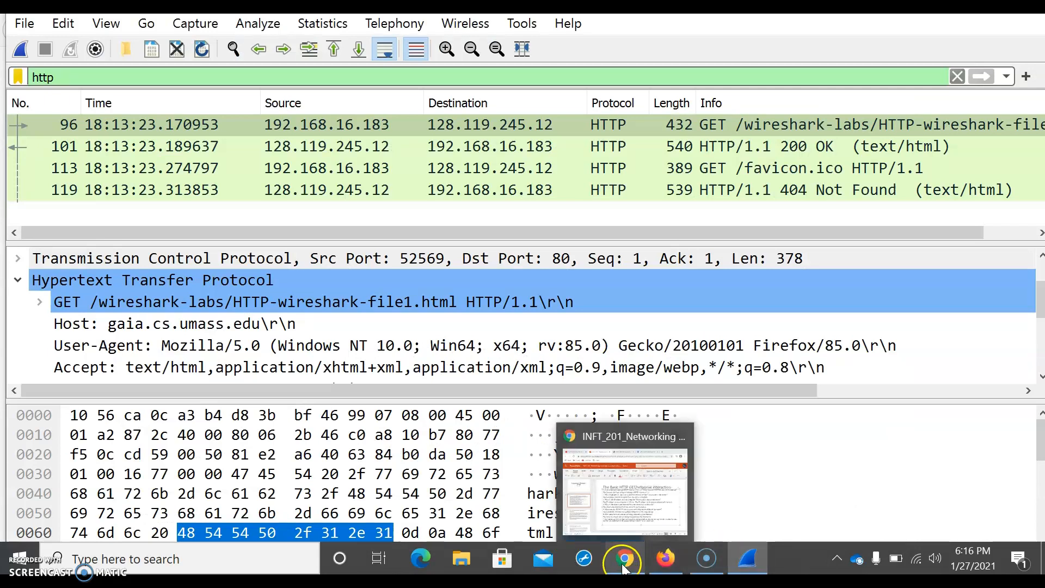
click(599, 493)
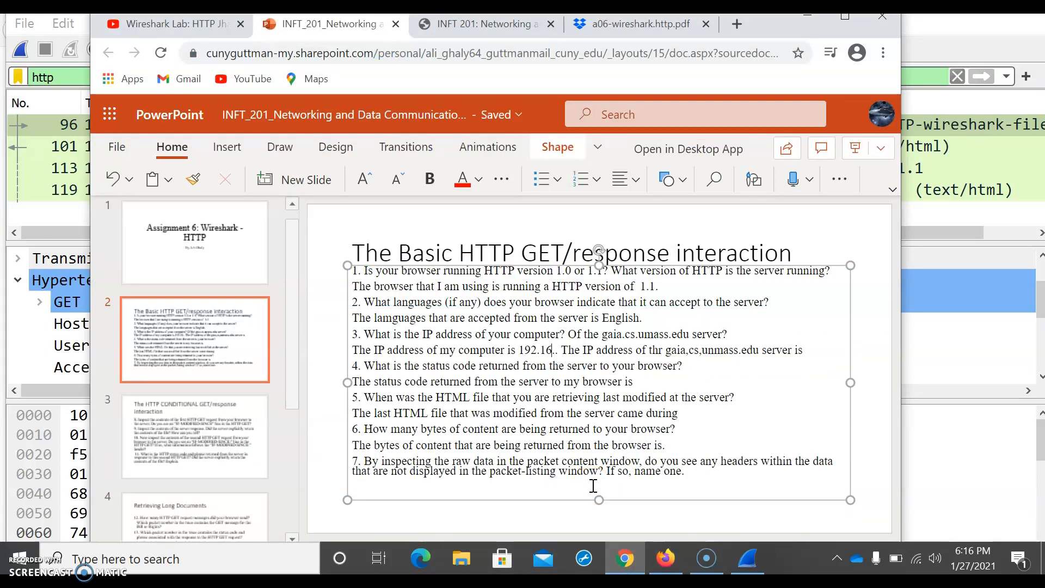
text(8)
text(.16)
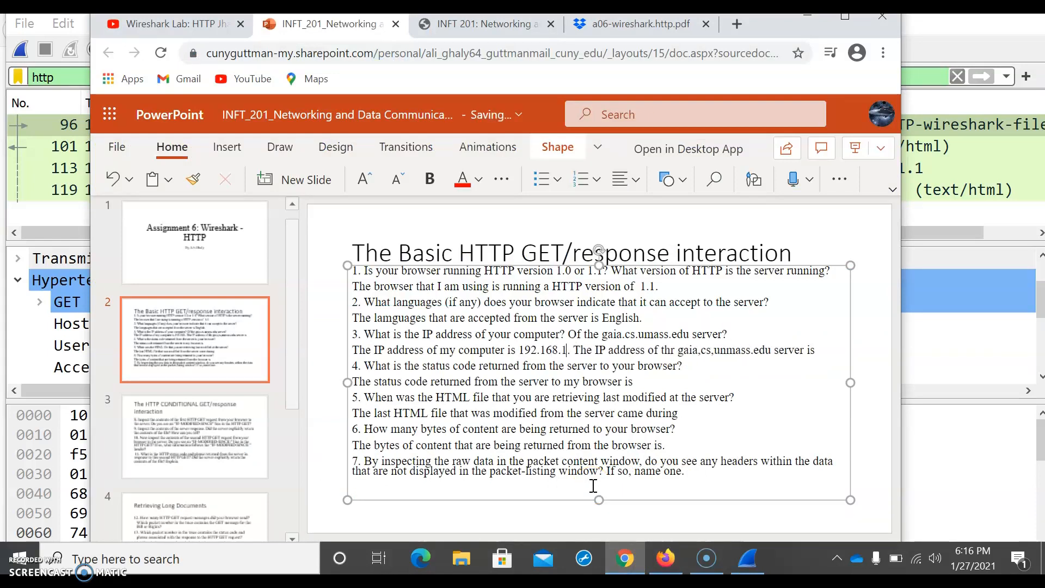
click(736, 569)
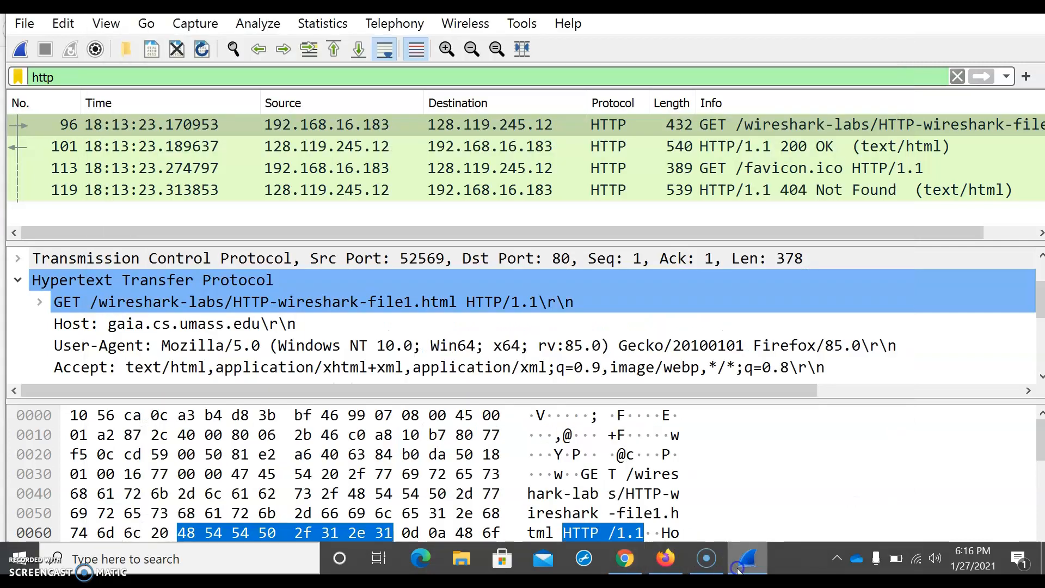
click(739, 570)
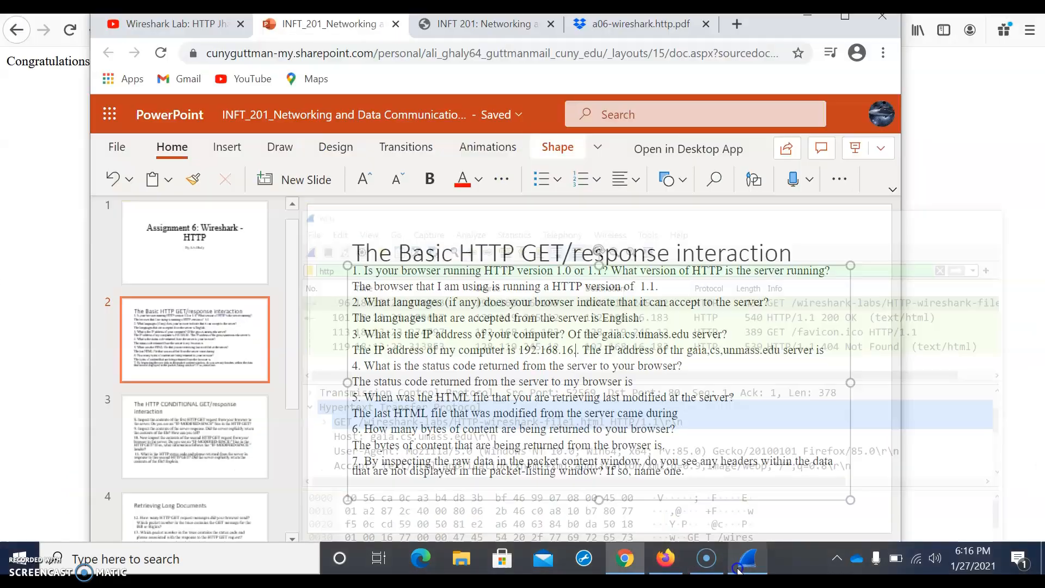
text(.183)
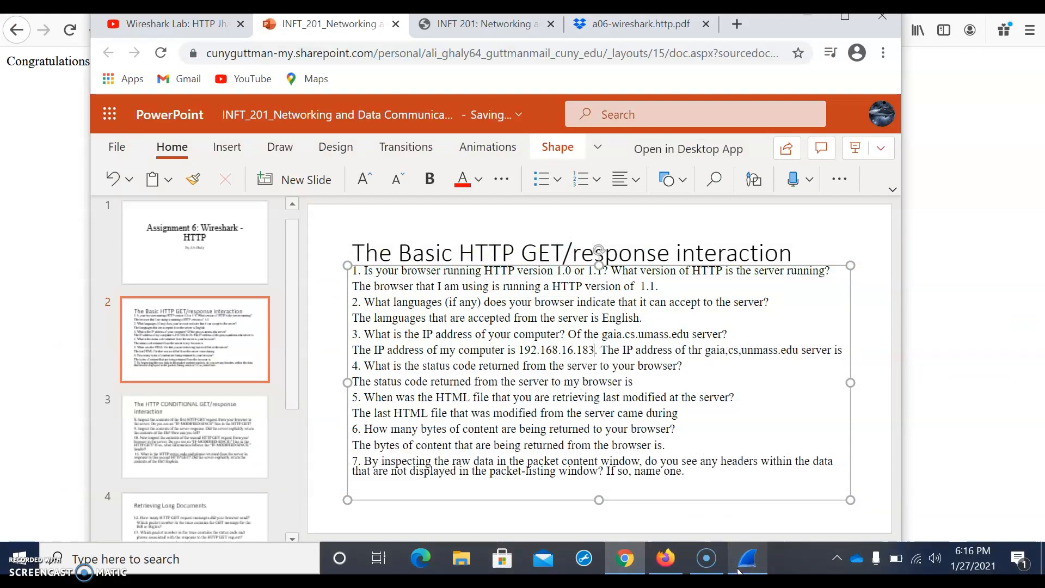
Step: Replace the commas in the server name of the question 3 answer with periods so it reads "gaia.cs.unmass.edu"
key(Left)
key(BackSpace)
text(.)
key(BackSpace)
text(.)
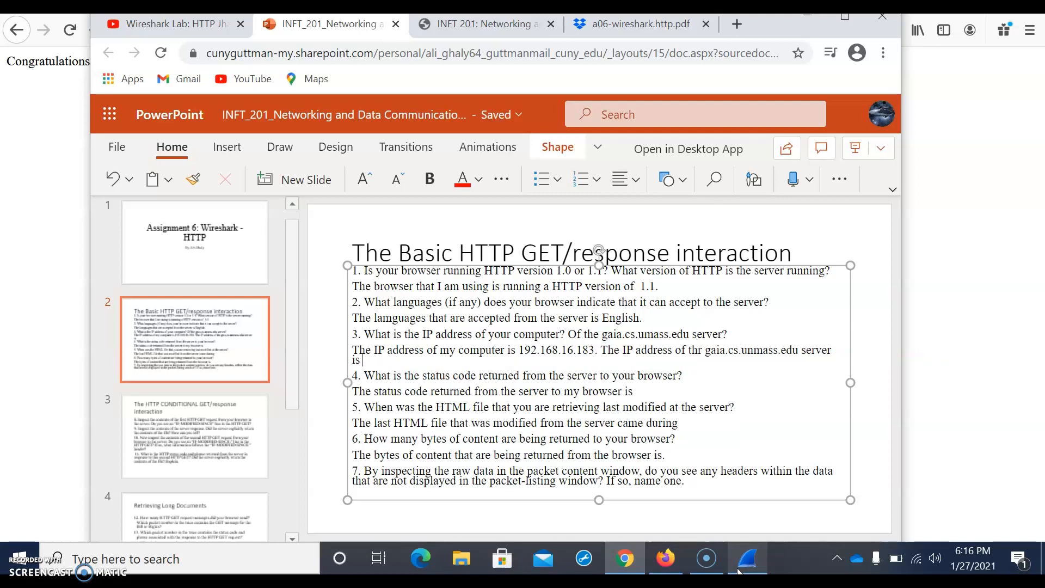
Step: Check the GET packet's destination address in Wireshark and complete the question 3 answer in PowerPoint with the server IP address "128.119.245.12."
click(748, 558)
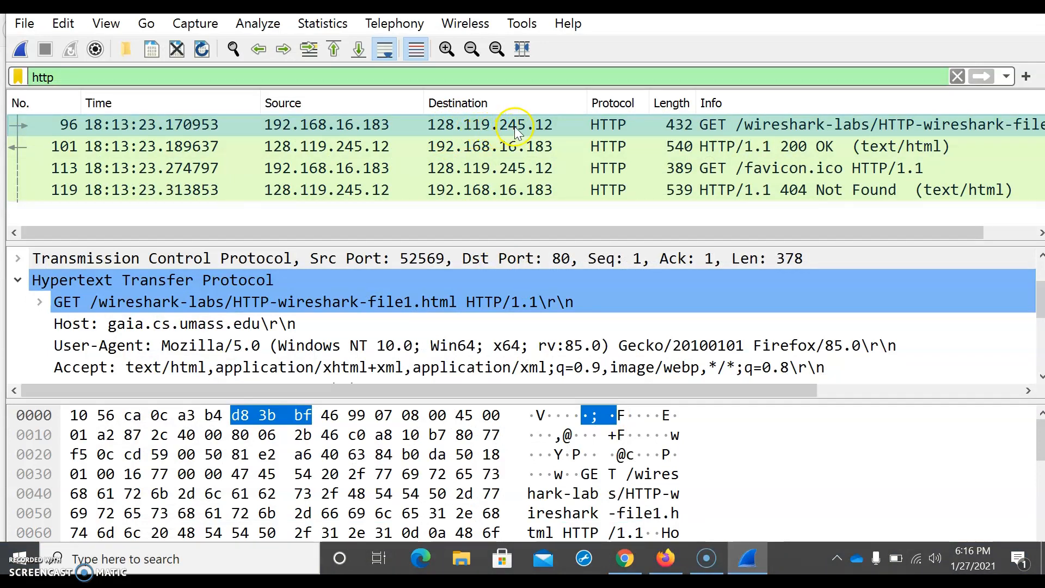
click(623, 563)
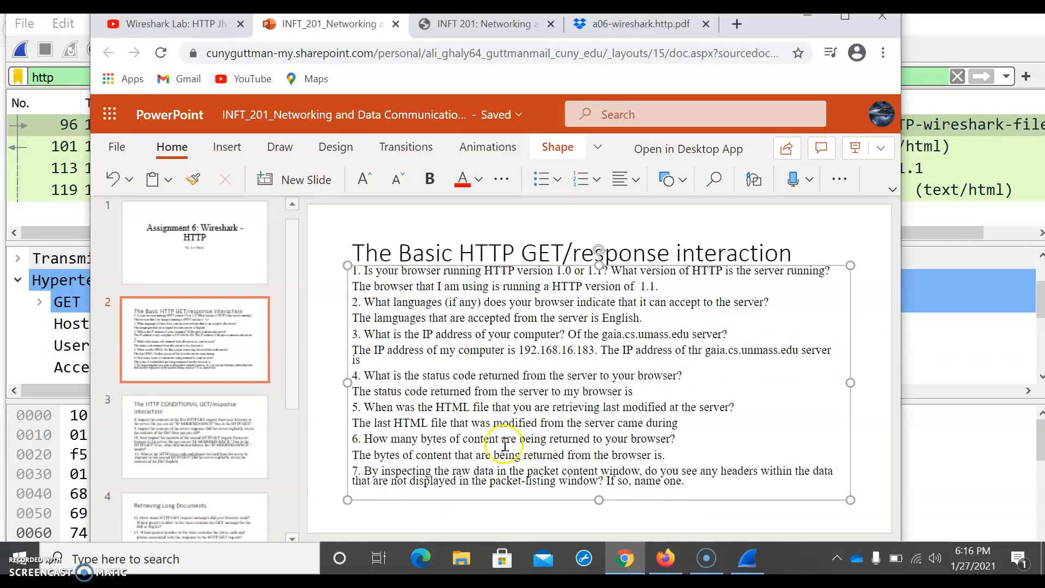
text(128.11)
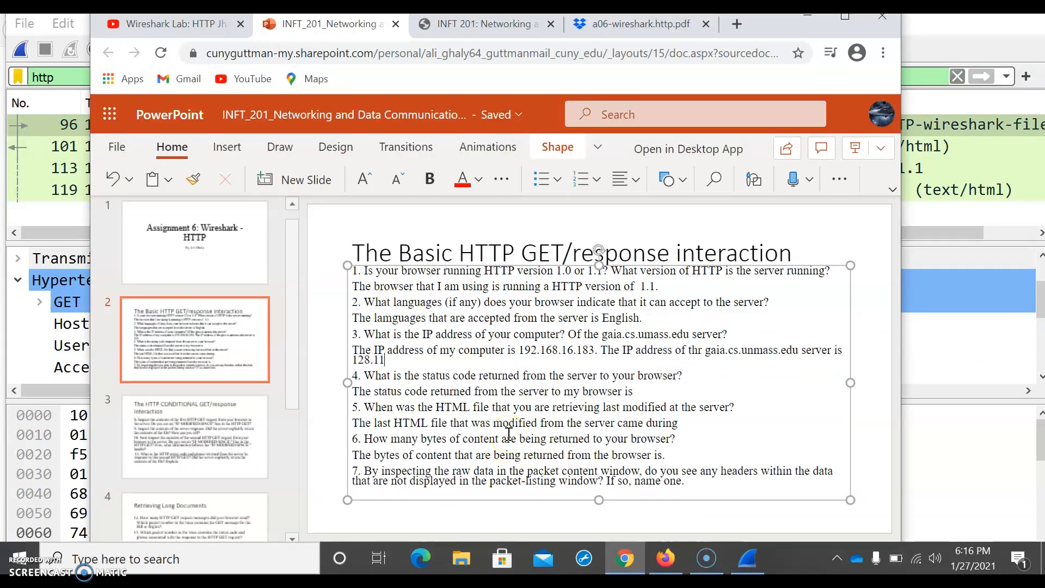
drag(781, 27, 792, 162)
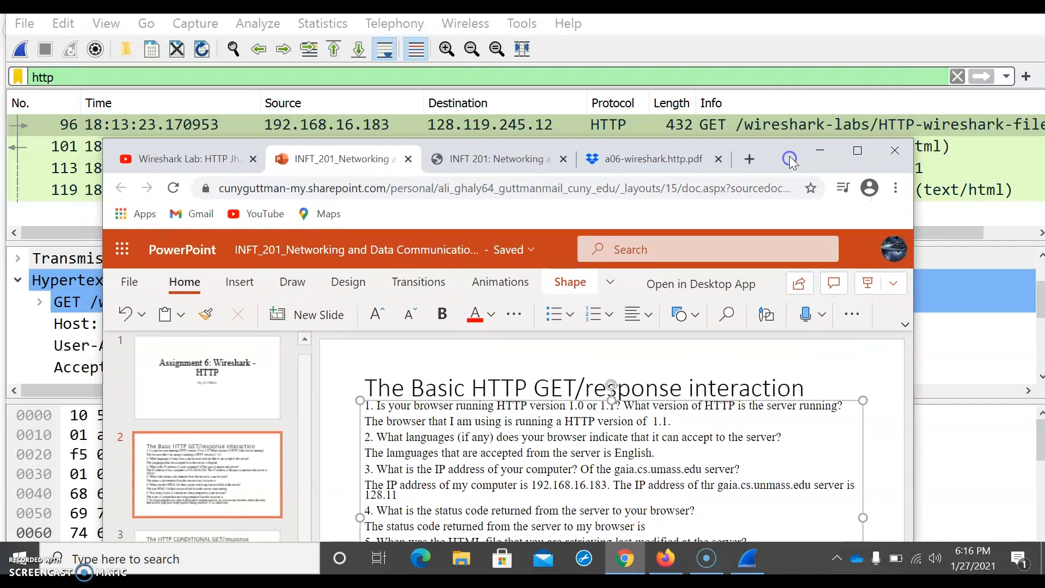
text(9.2)
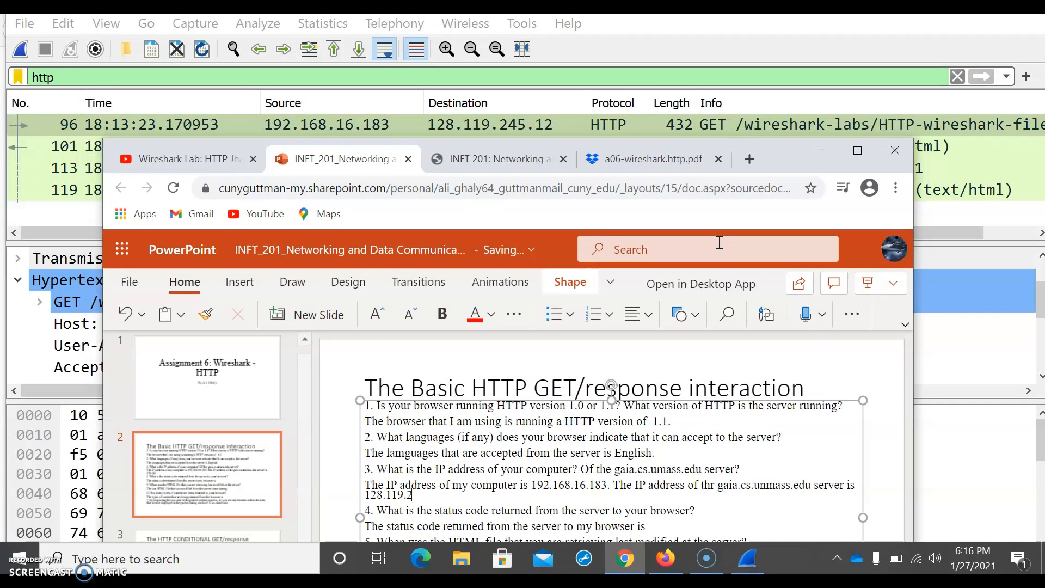
text(45.12)
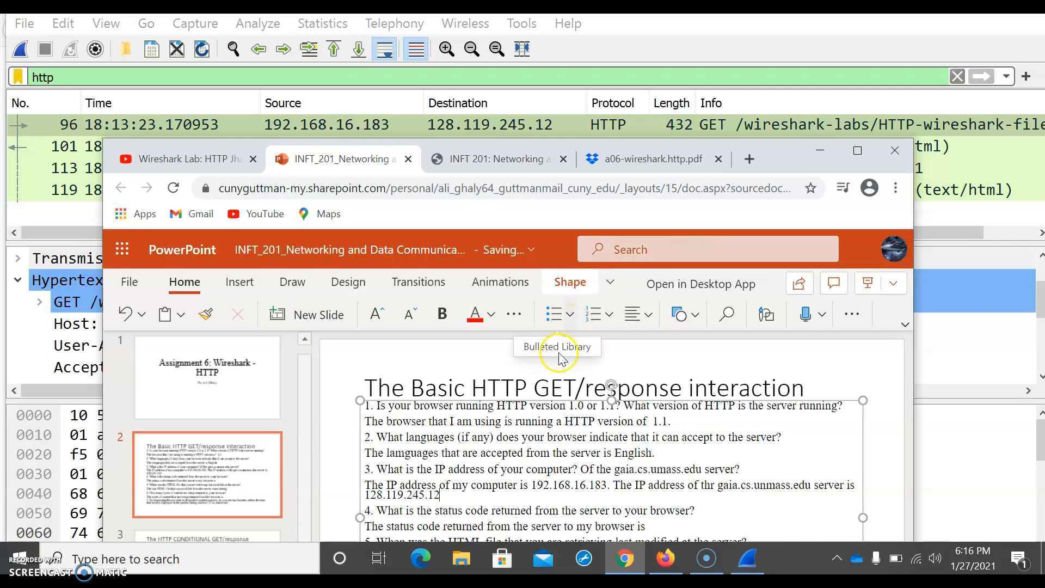
click(520, 413)
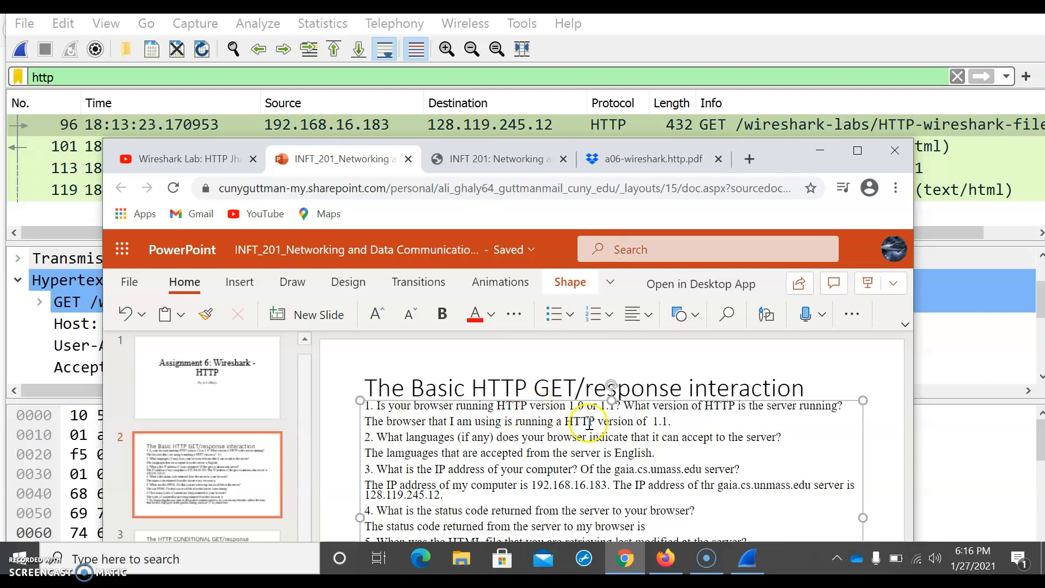
click(556, 504)
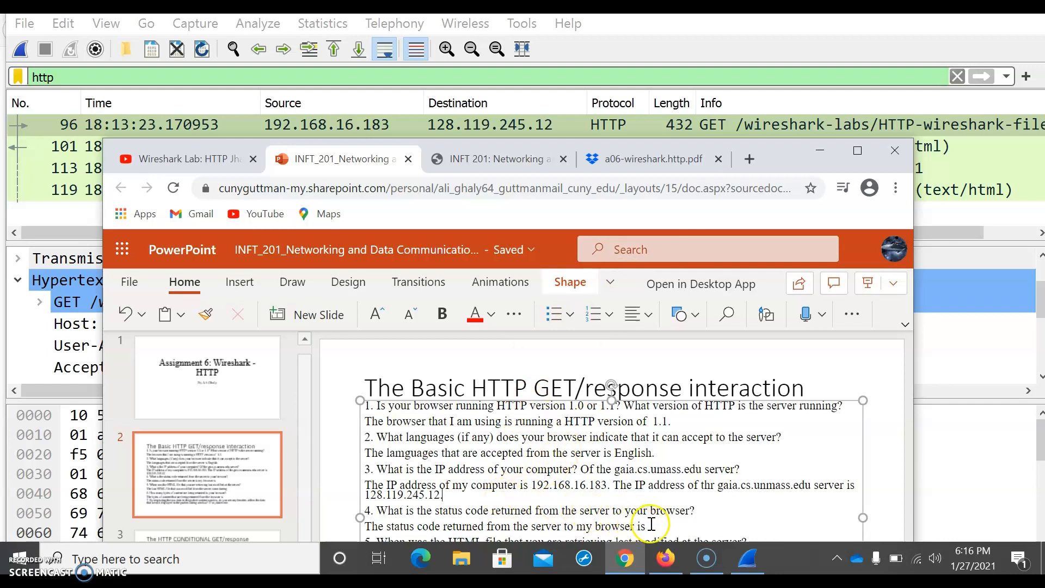
Step: Uncover the Wireshark packet details, expand the GET request line, and examine its fields and headers for the returned status code
drag(785, 155, 842, 511)
scroll(518, 345, down, 2)
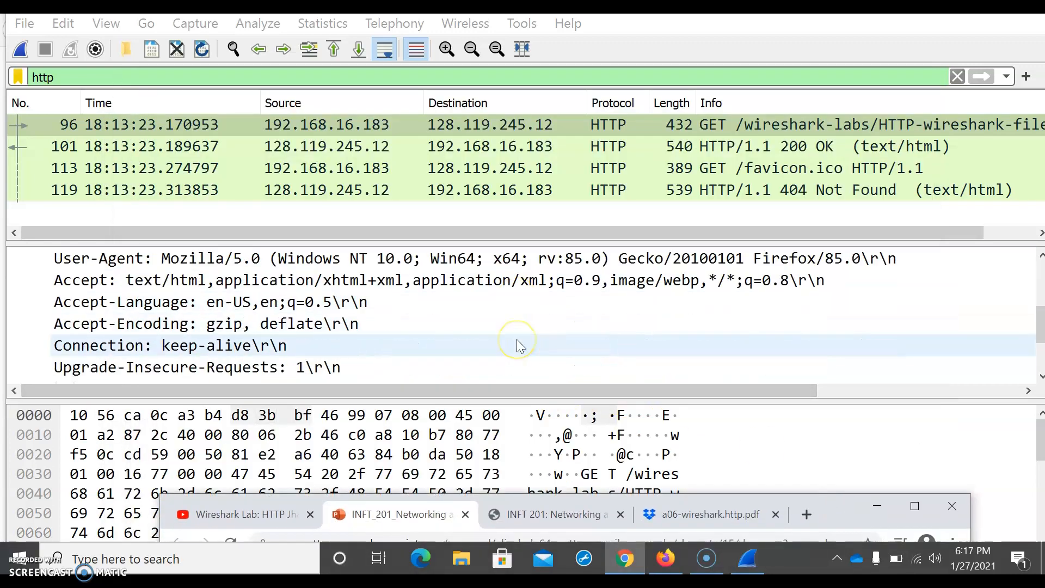
scroll(518, 345, down, 2)
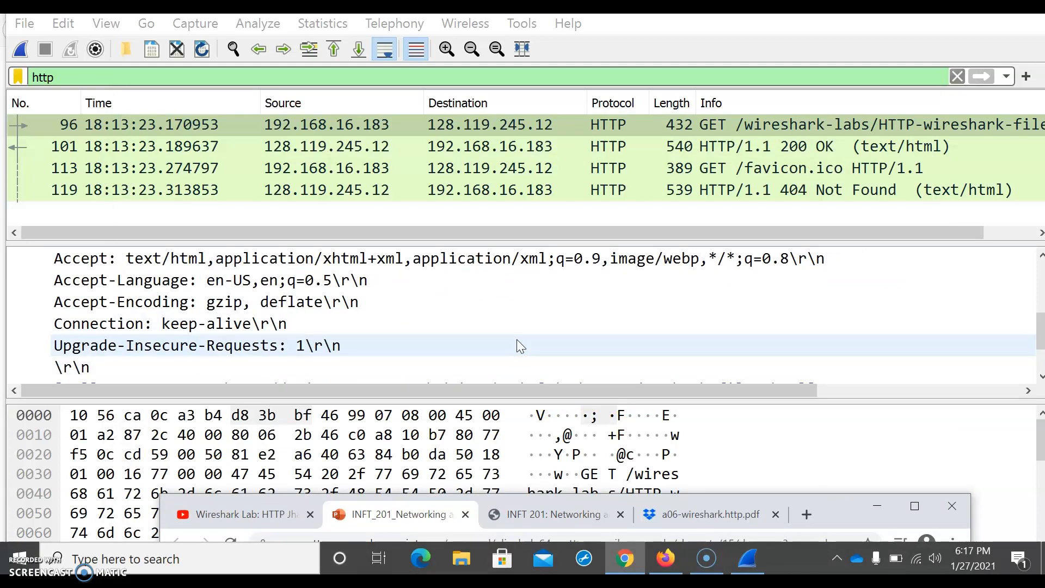
scroll(517, 340, up, 4)
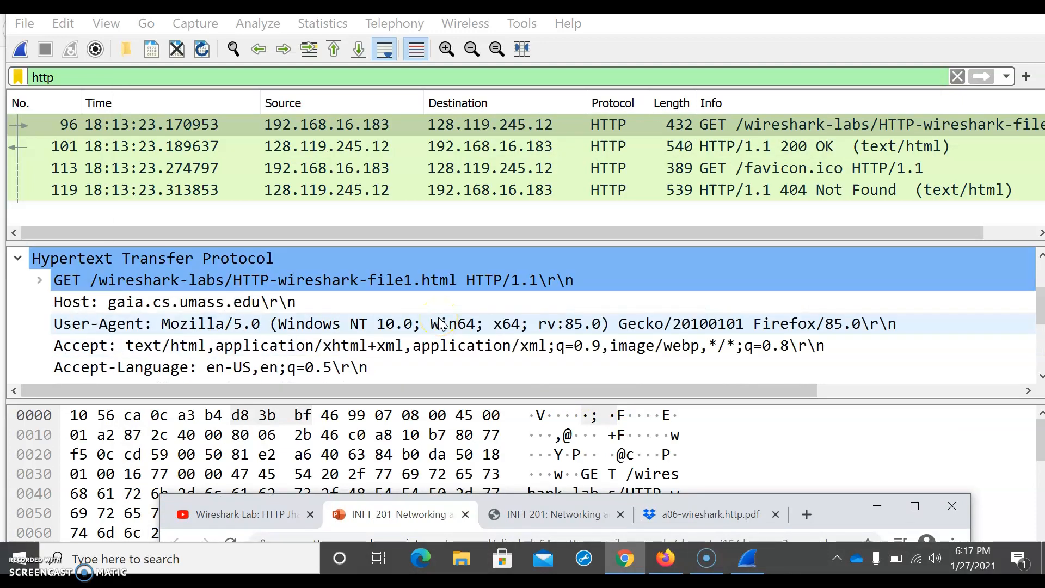
click(43, 280)
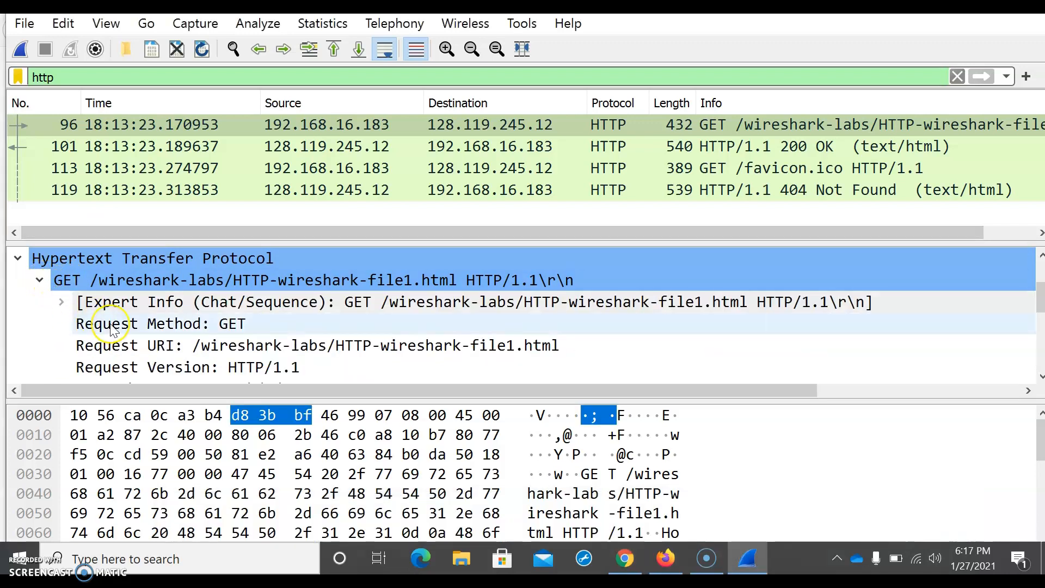
scroll(111, 329, down, 1)
scroll(111, 330, down, 1)
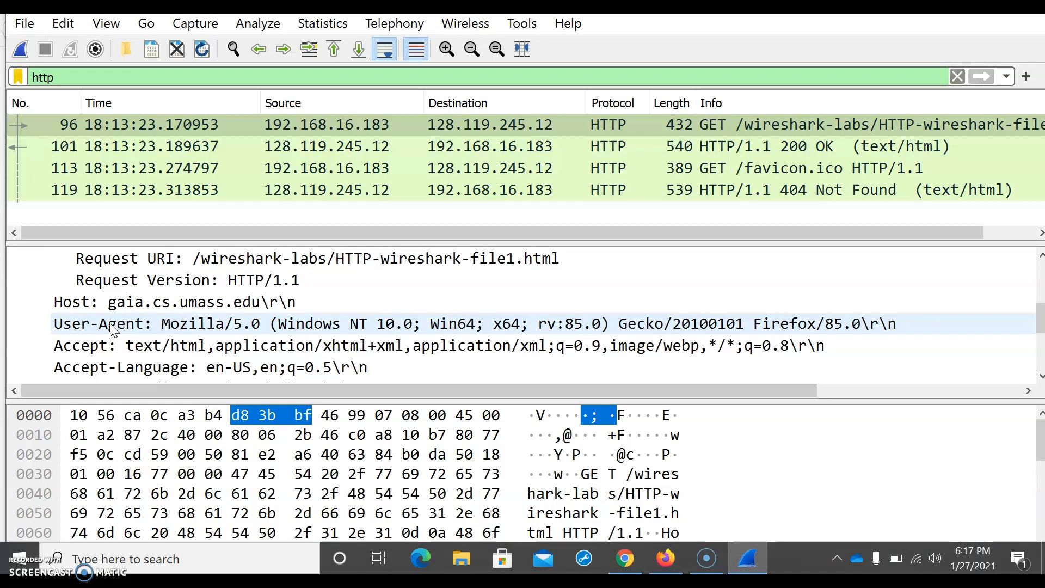
scroll(111, 329, down, 2)
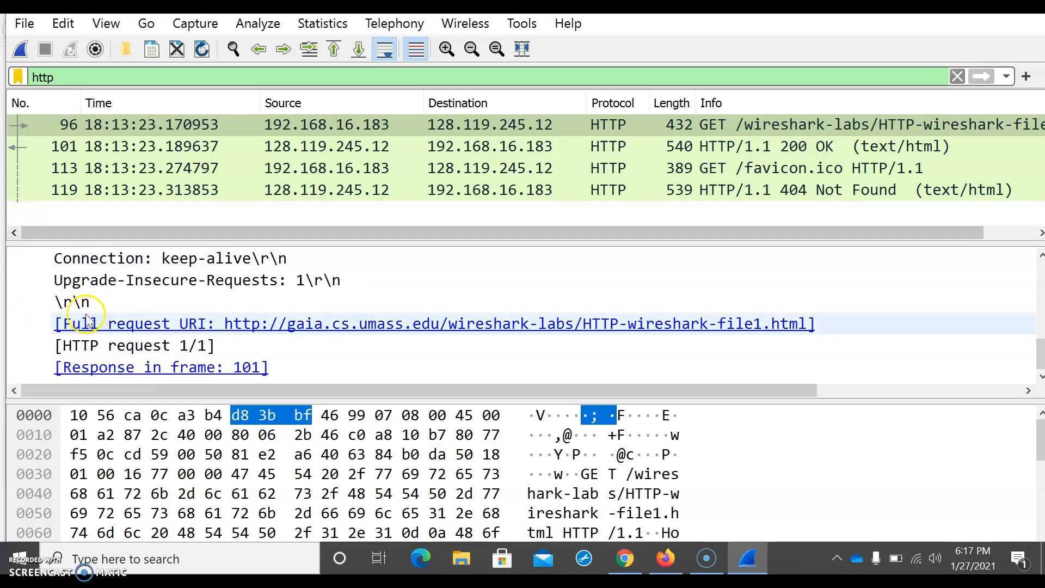
scroll(87, 320, up, 2)
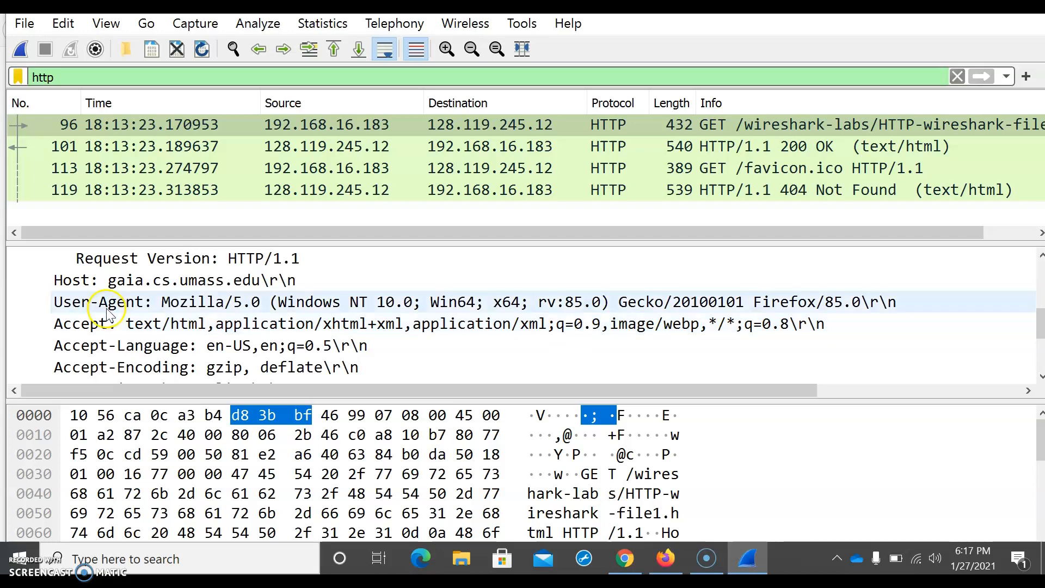
scroll(108, 311, up, 1)
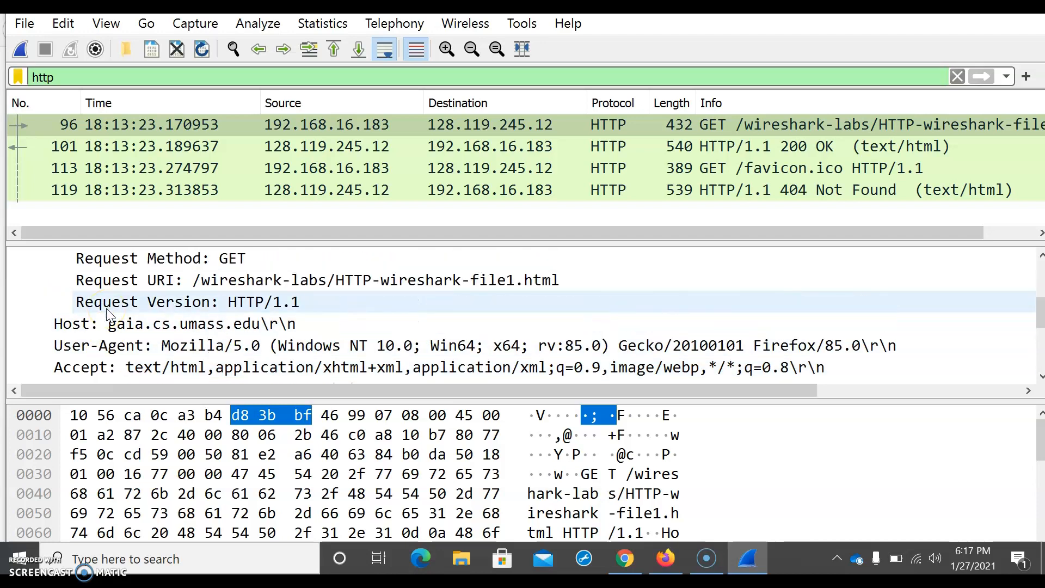
scroll(107, 312, up, 1)
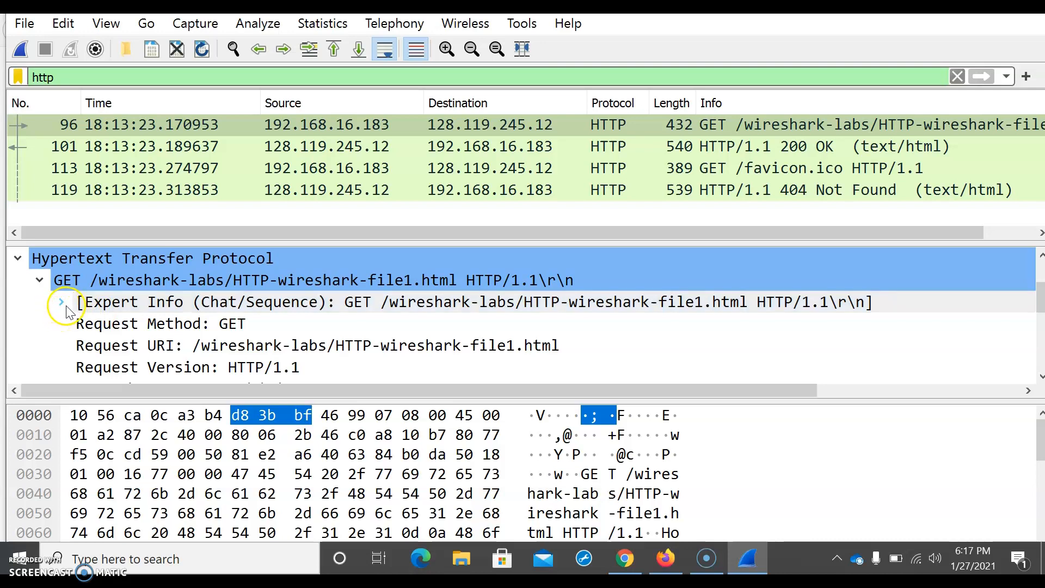
scroll(141, 344, down, 1)
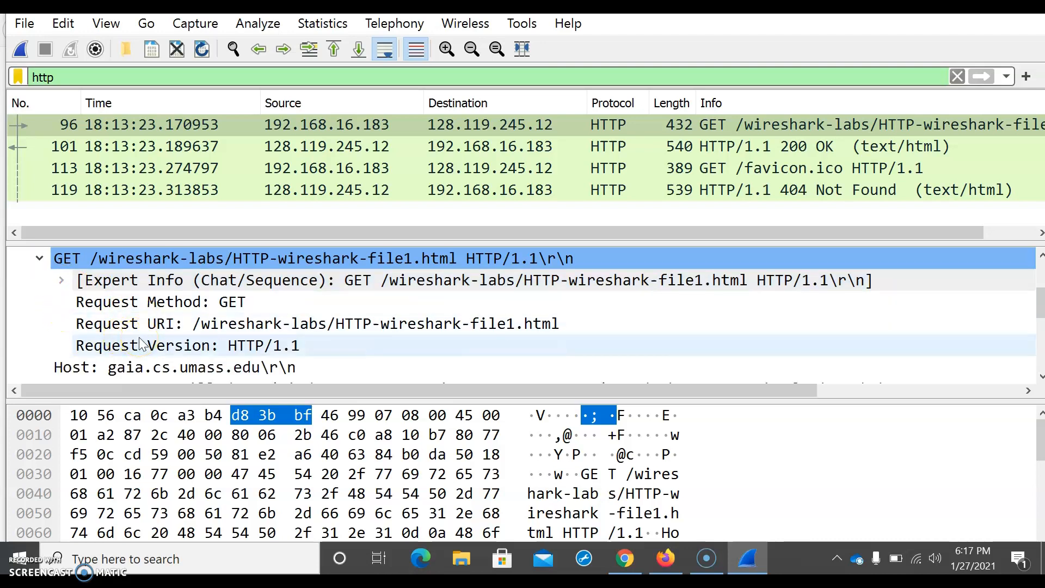
scroll(208, 327, down, 1)
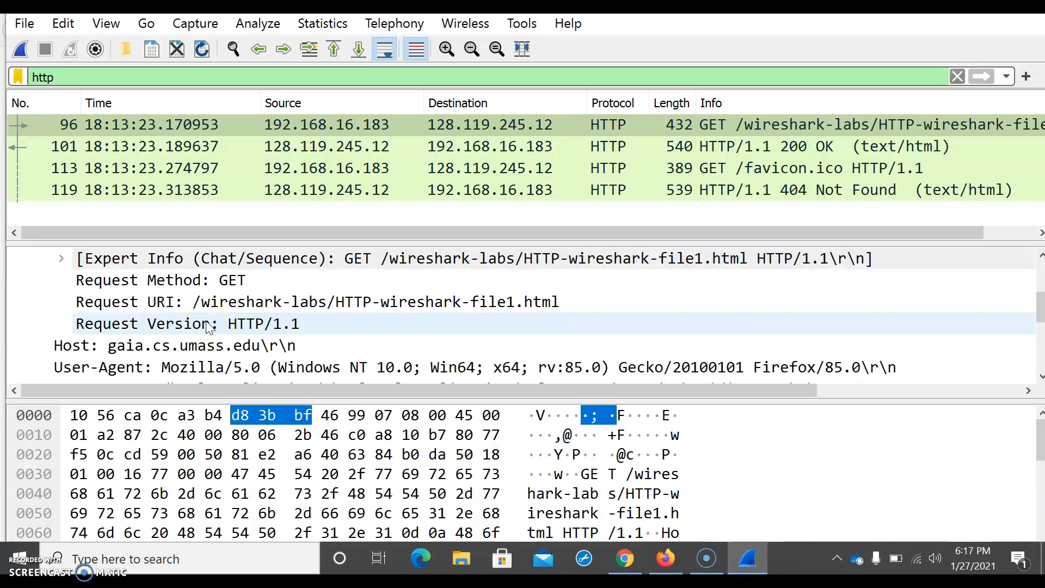
scroll(228, 366, down, 2)
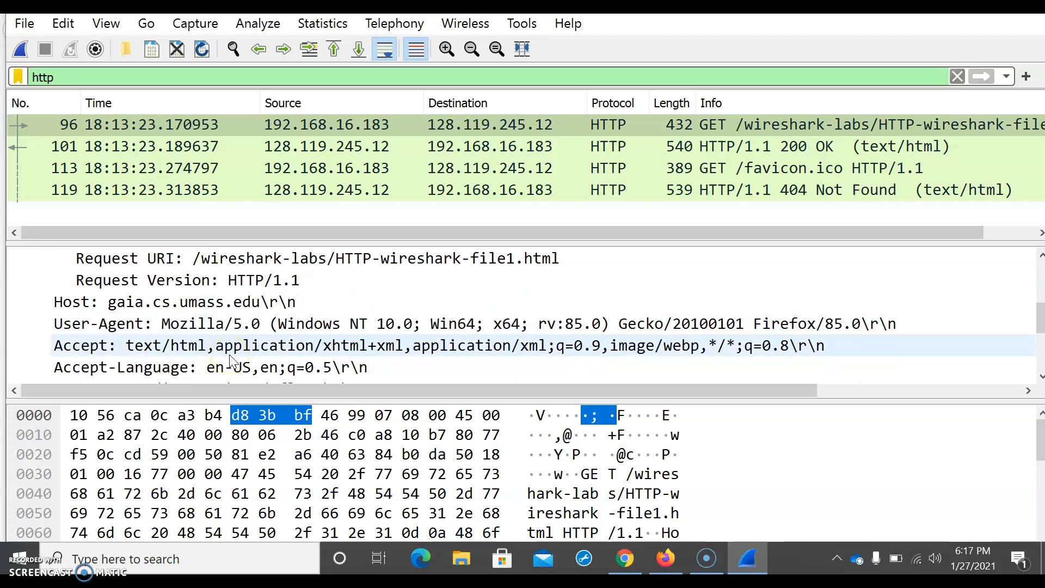
scroll(231, 361, down, 1)
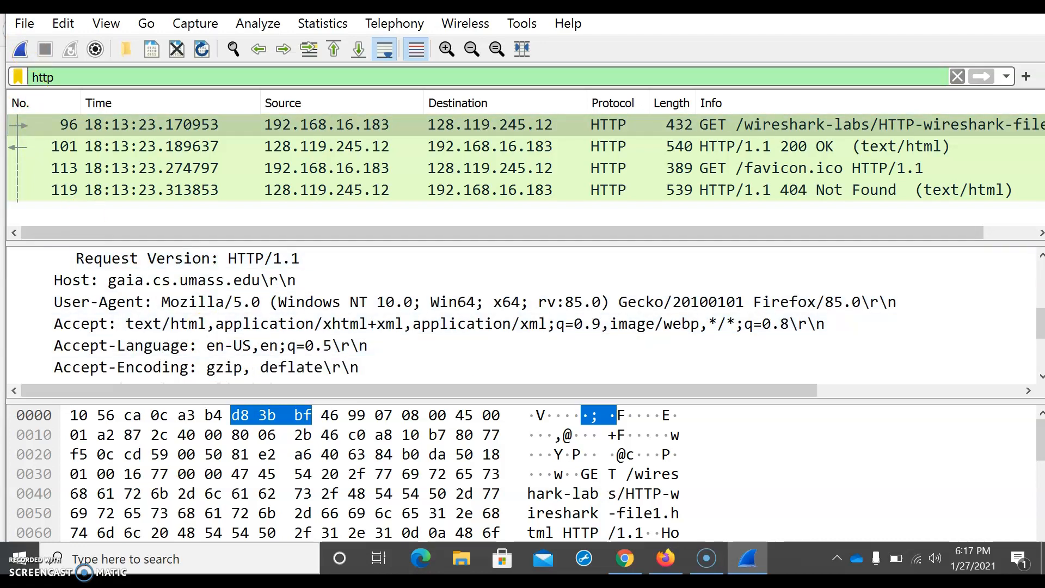
Step: Select the HTTP 200 OK response packet in Wireshark, and complete the question 4 answer on the PowerPoint slide with status code "200."
key(Down)
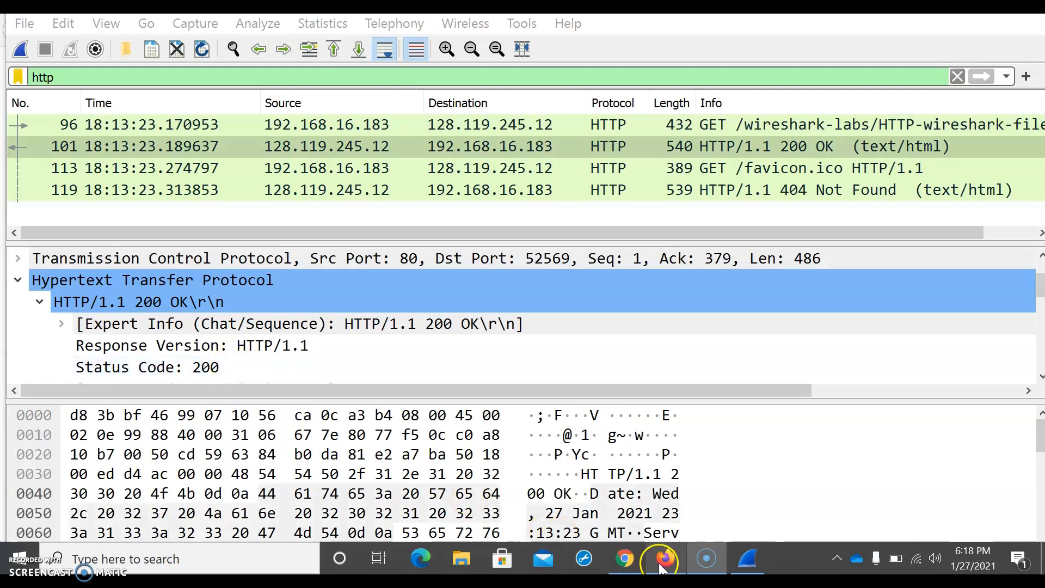
click(626, 560)
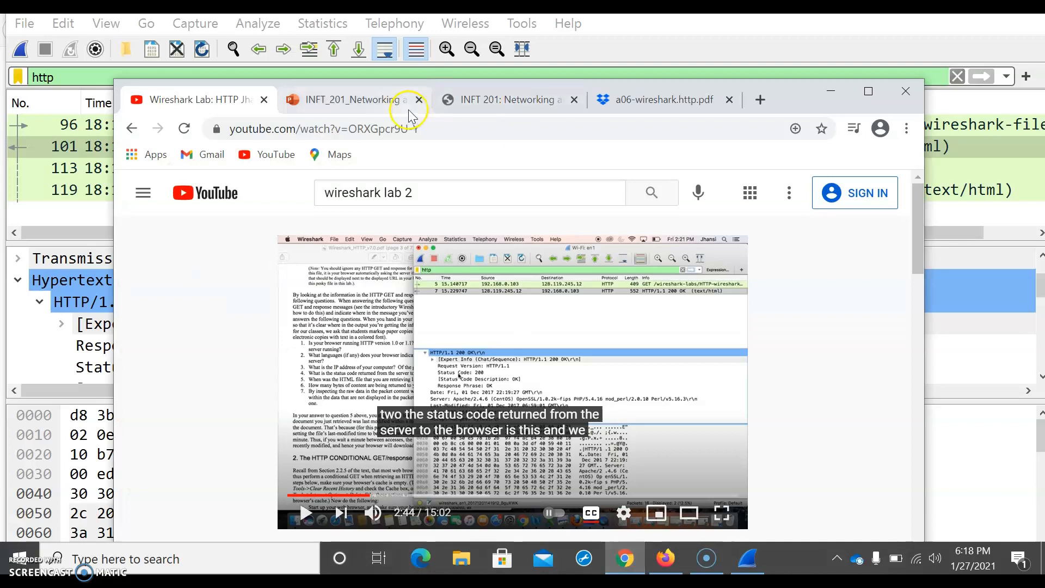
click(408, 106)
click(677, 471)
text(200.)
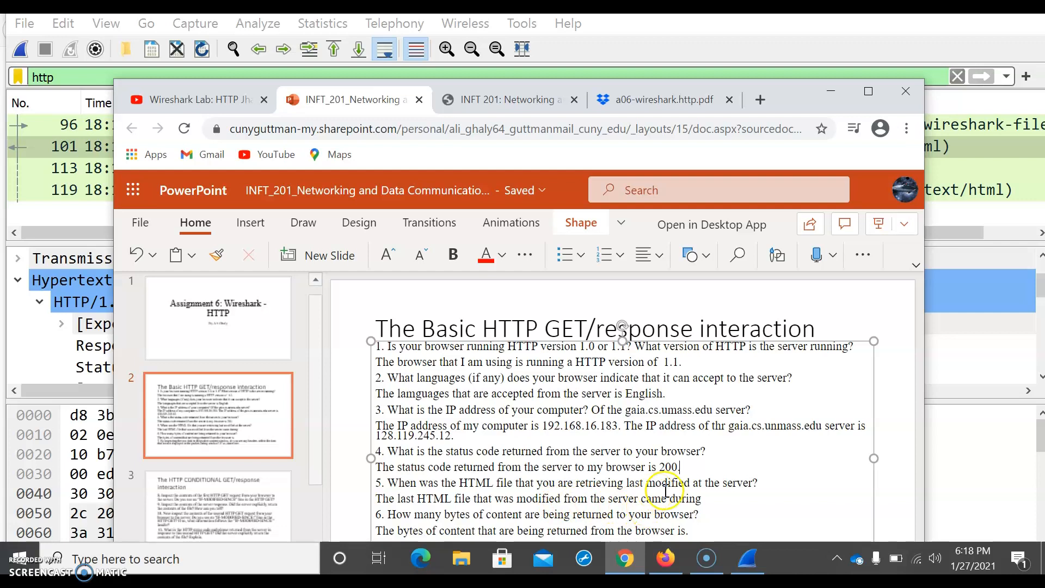
Step: Locate the Last-Modified header in the 200 OK packet details in Wireshark, and add "January 27" to the question 5 answer in PowerPoint
click(831, 92)
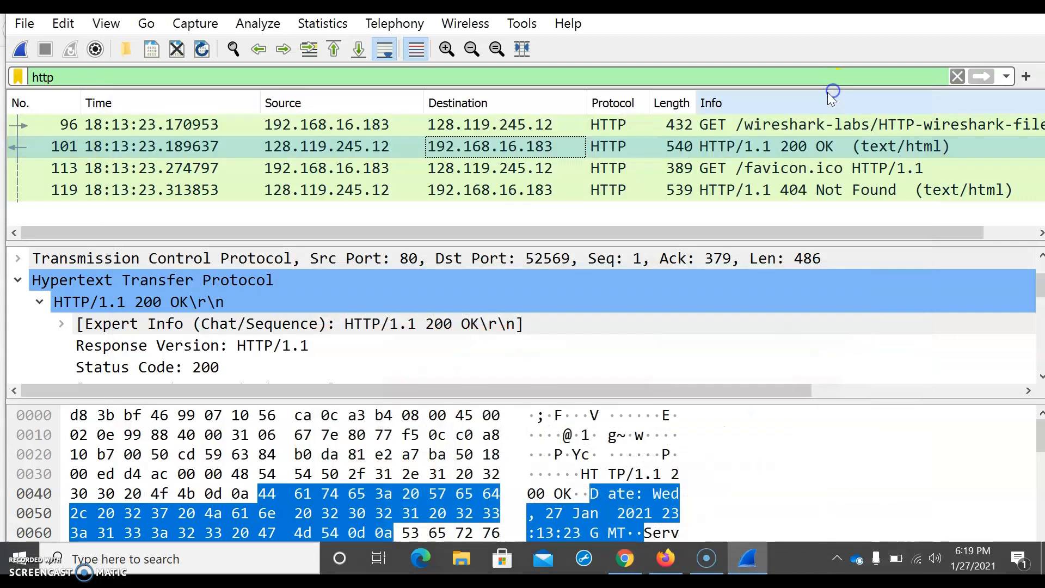
scroll(445, 348, down, 2)
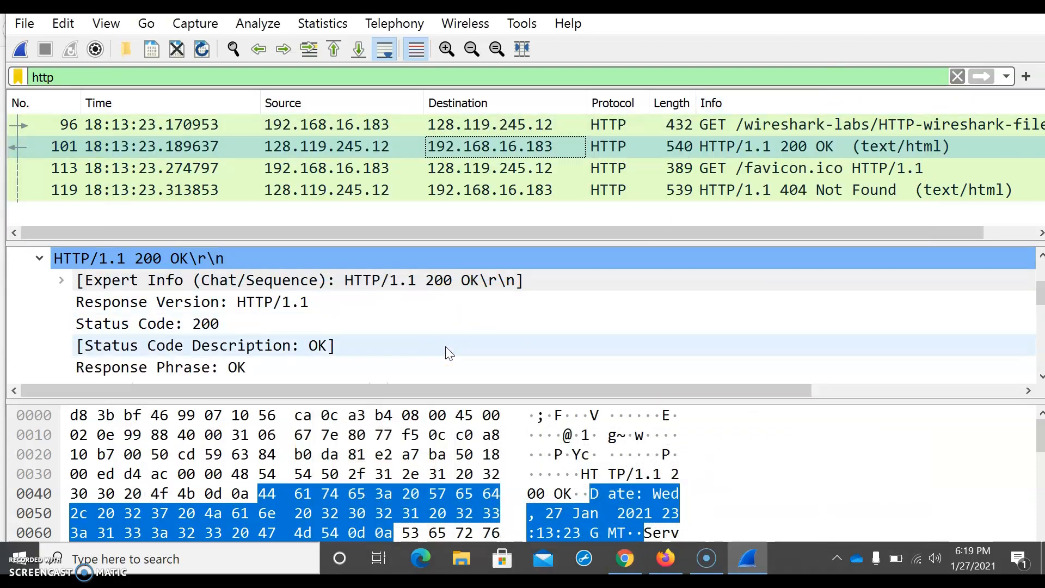
scroll(445, 349, down, 3)
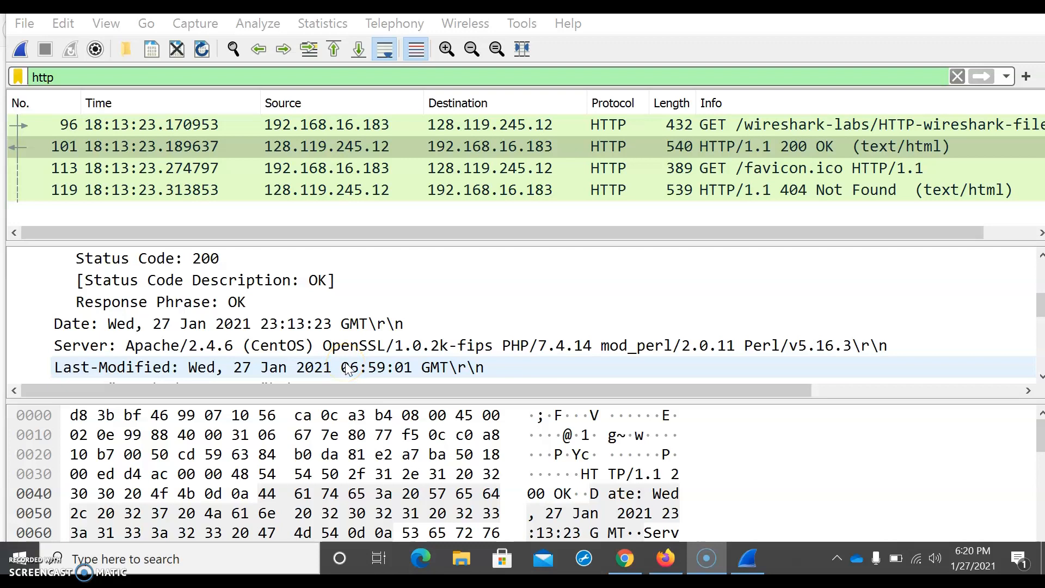
click(636, 557)
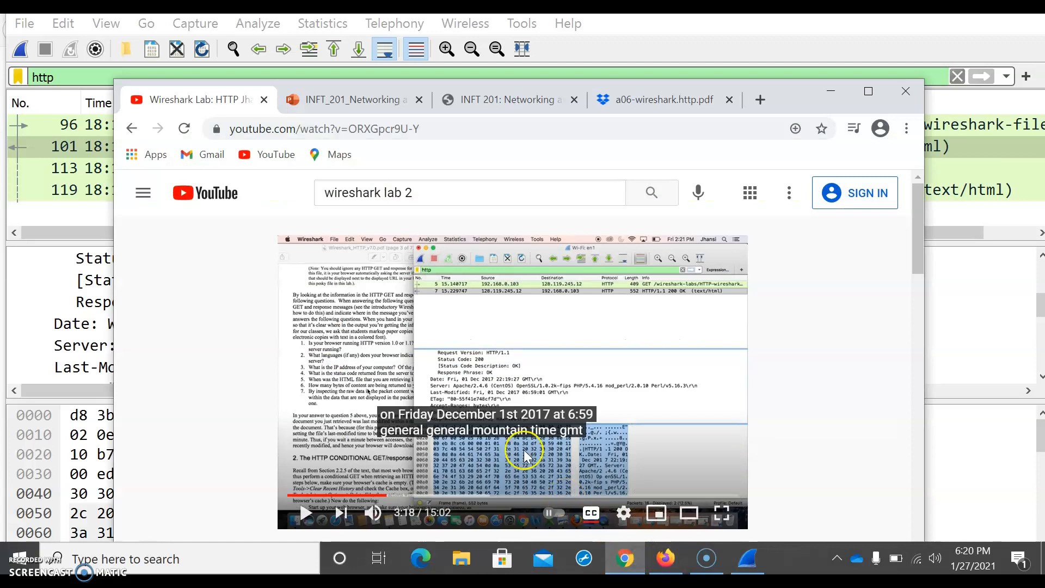
click(348, 99)
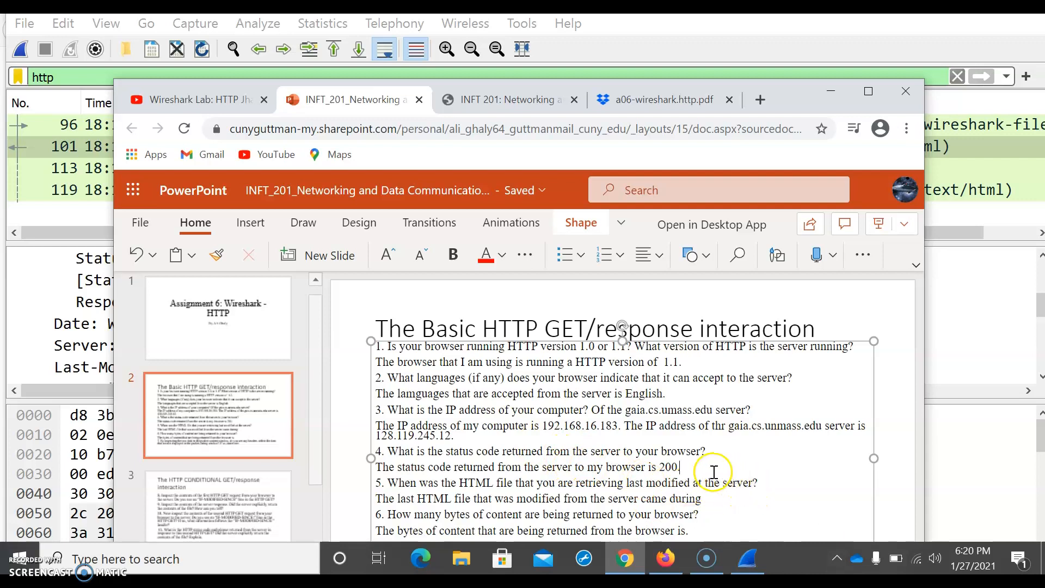
click(706, 503)
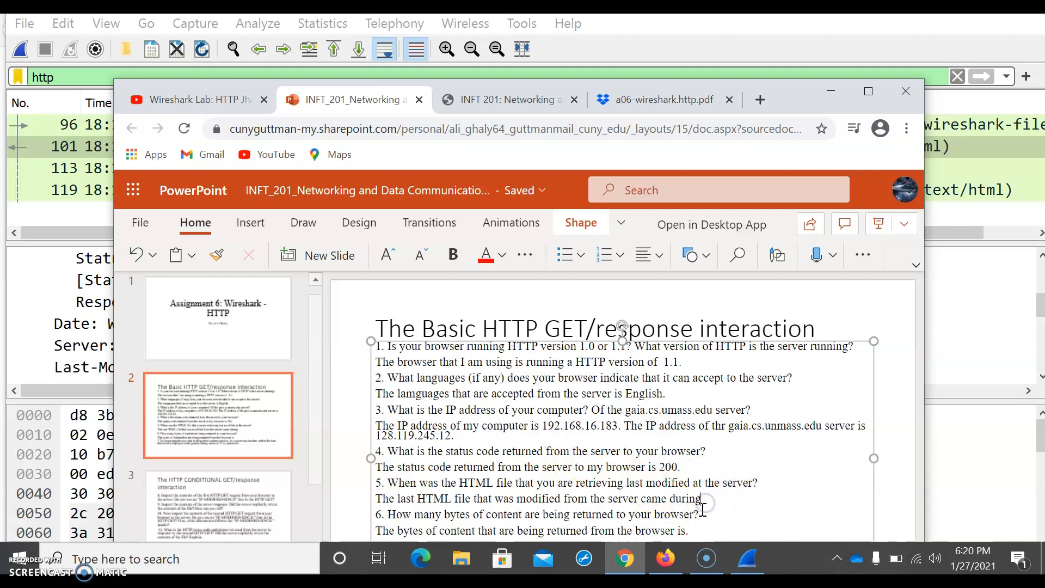
drag(788, 98, 891, 106)
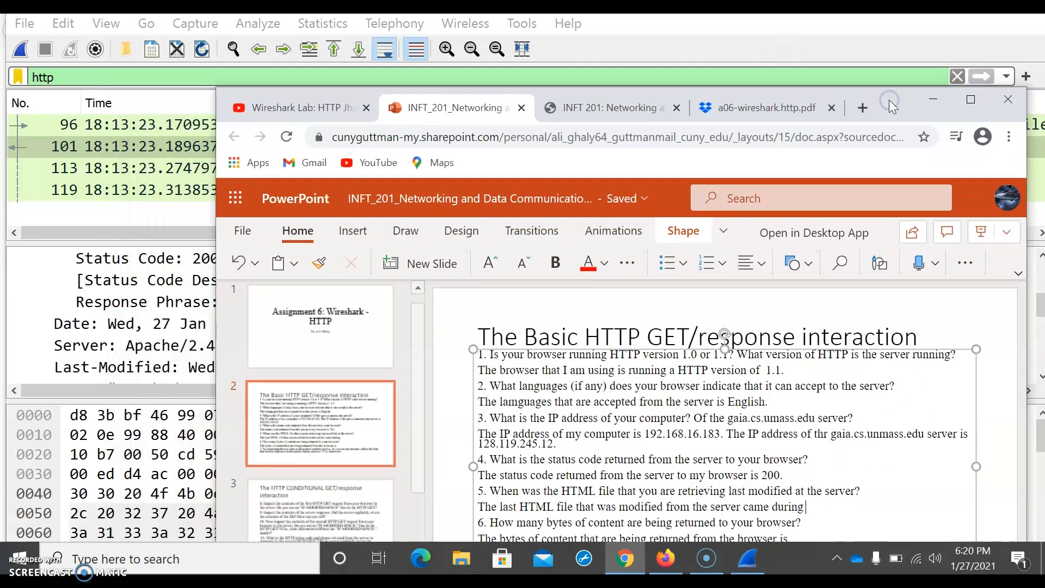
text(January 27)
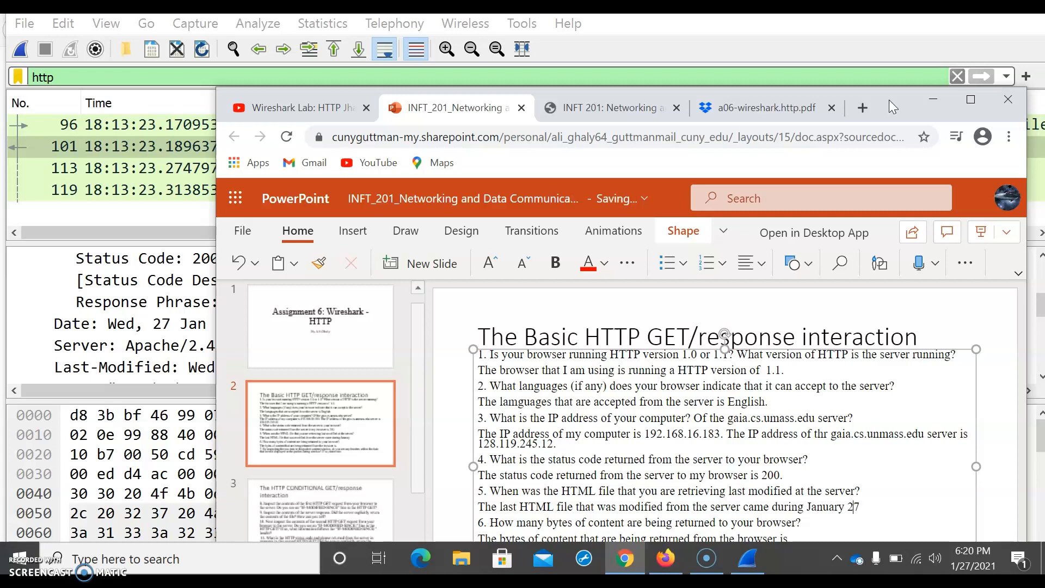
Step: Insert "Wednesday" before "January 27" in the question 5 answer, without a comma after it
text(Wednesda)
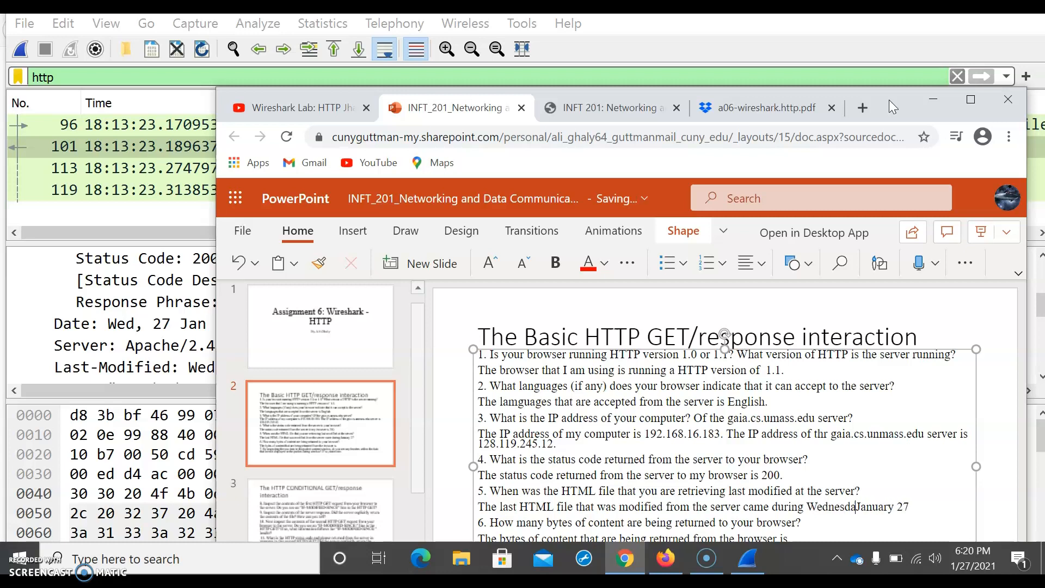
text(y,)
key(BackSpace)
key(BackSpace)
key(Right)
key(Right)
key(Right)
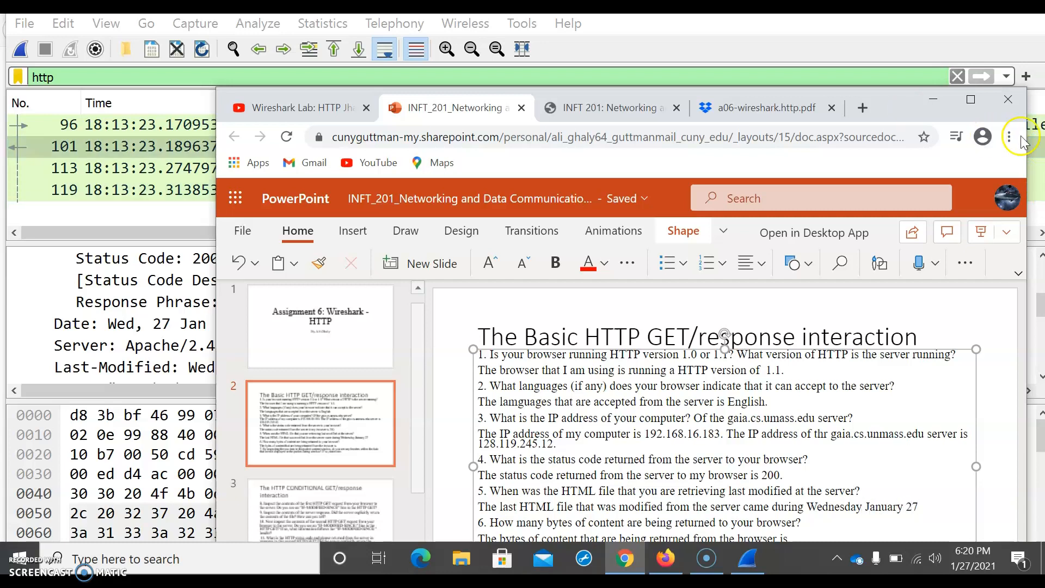
Step: Finish the question 5 answer by adding the modification time "at 6:59 pm." after the date
click(920, 500)
click(925, 507)
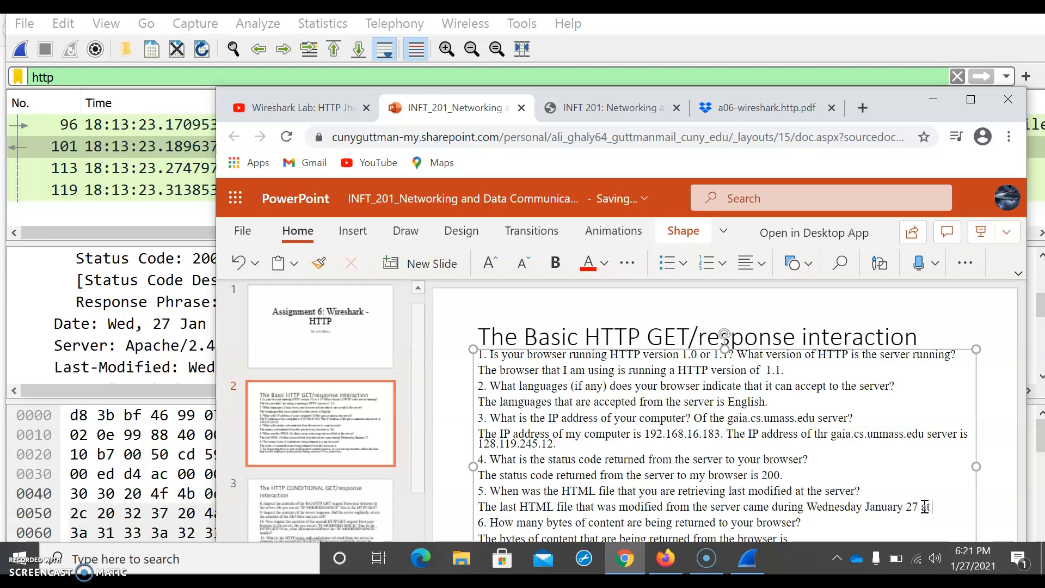
text(at 6:6)
key(BackSpace)
text(59 pm.)
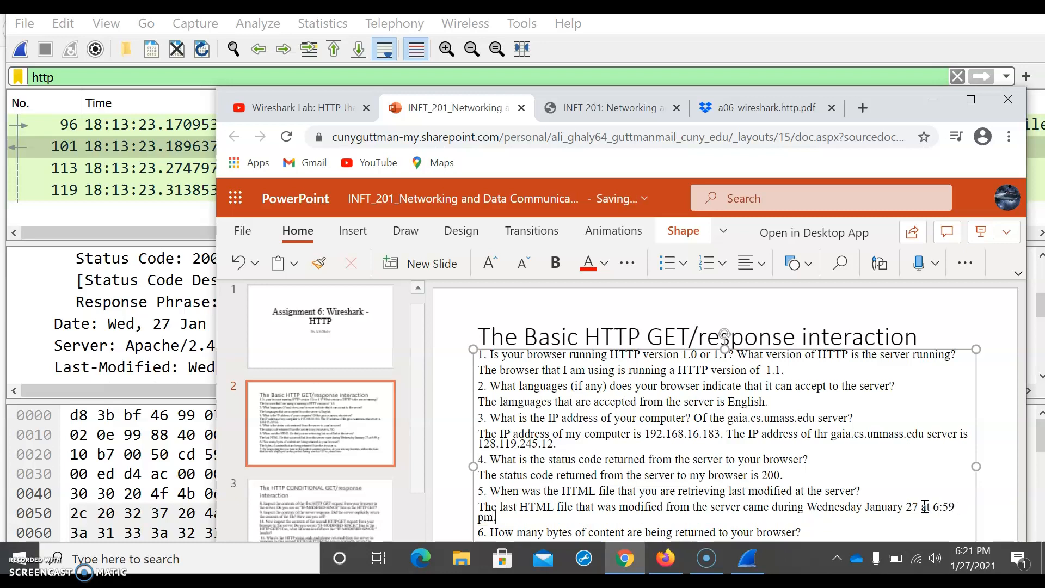
Step: Switch to Wireshark and examine the remaining header lines of the 200 OK response for the number of content bytes returned
drag(882, 109, 855, 105)
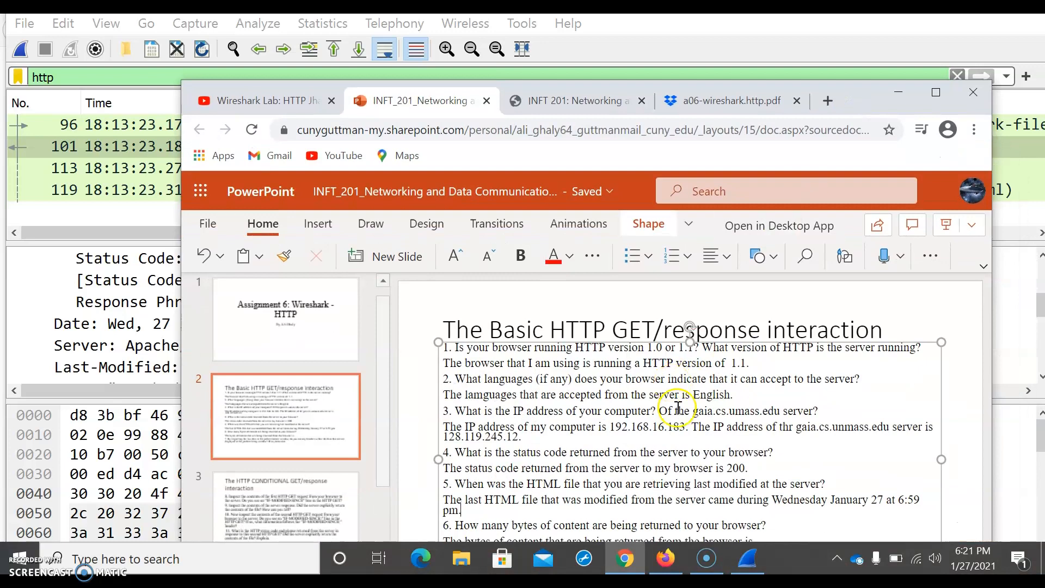
drag(871, 101, 873, 32)
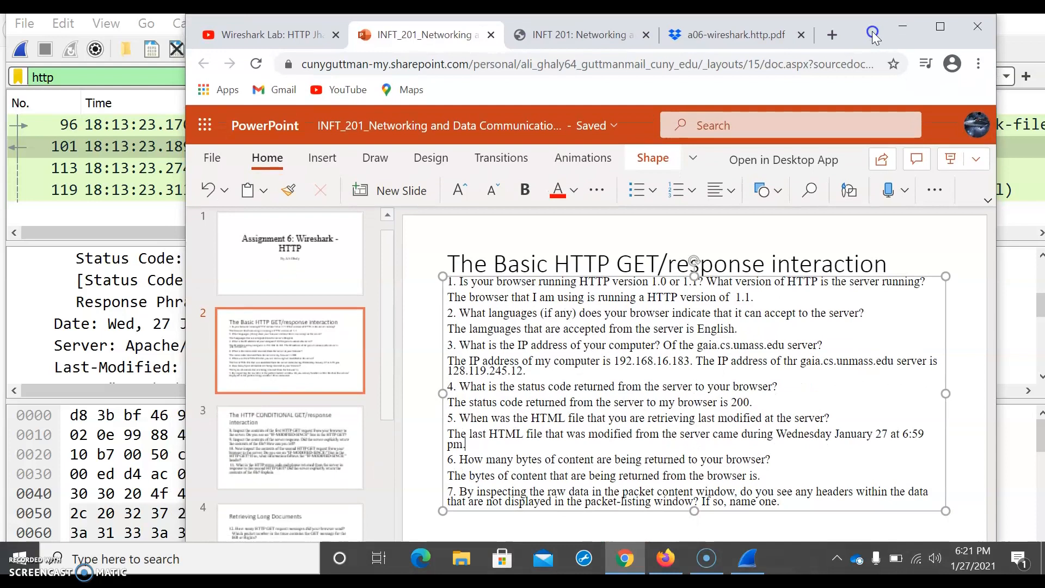
click(903, 26)
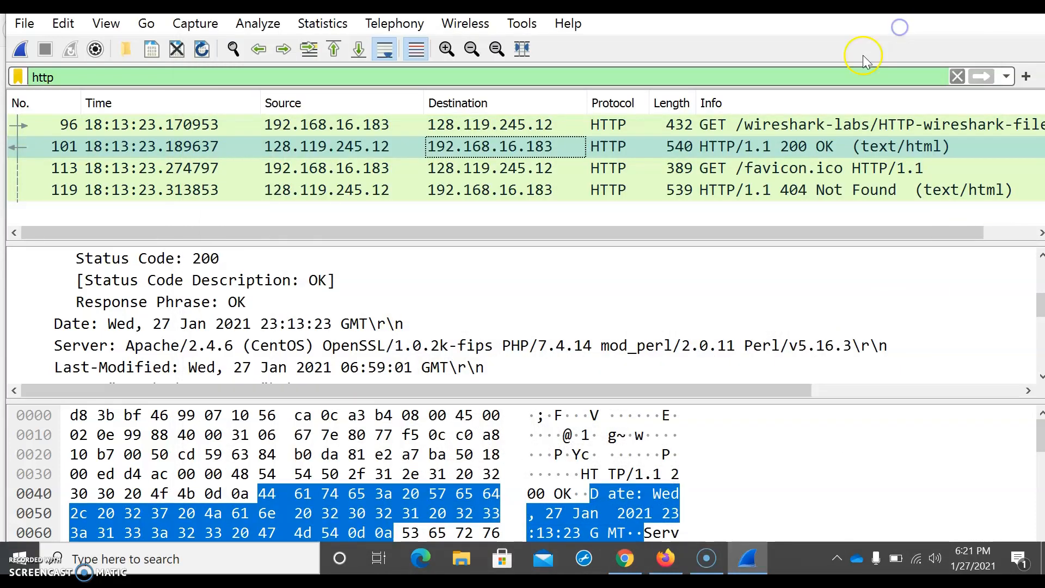
scroll(441, 330, down, 1)
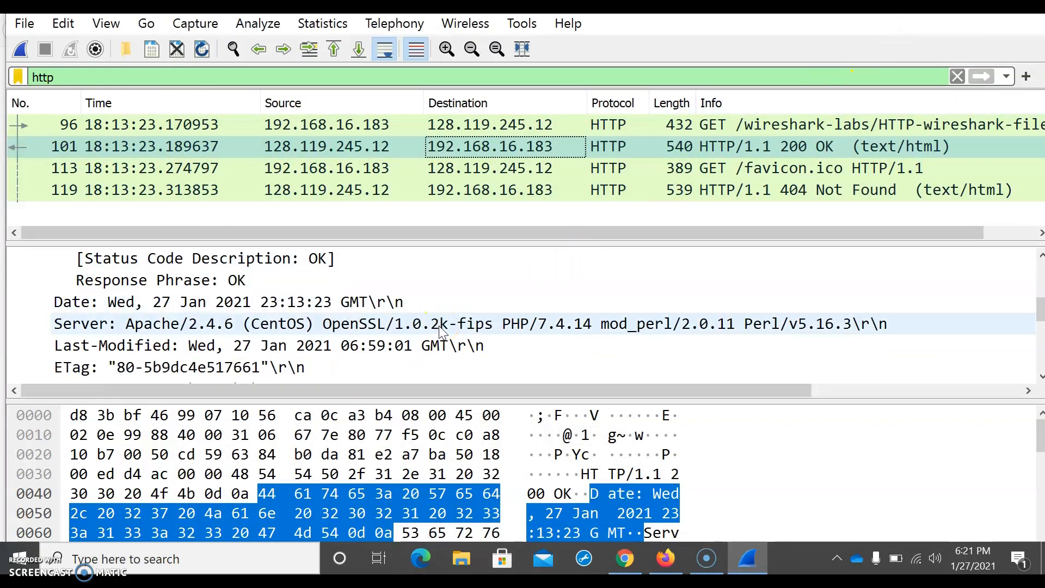
scroll(441, 330, down, 3)
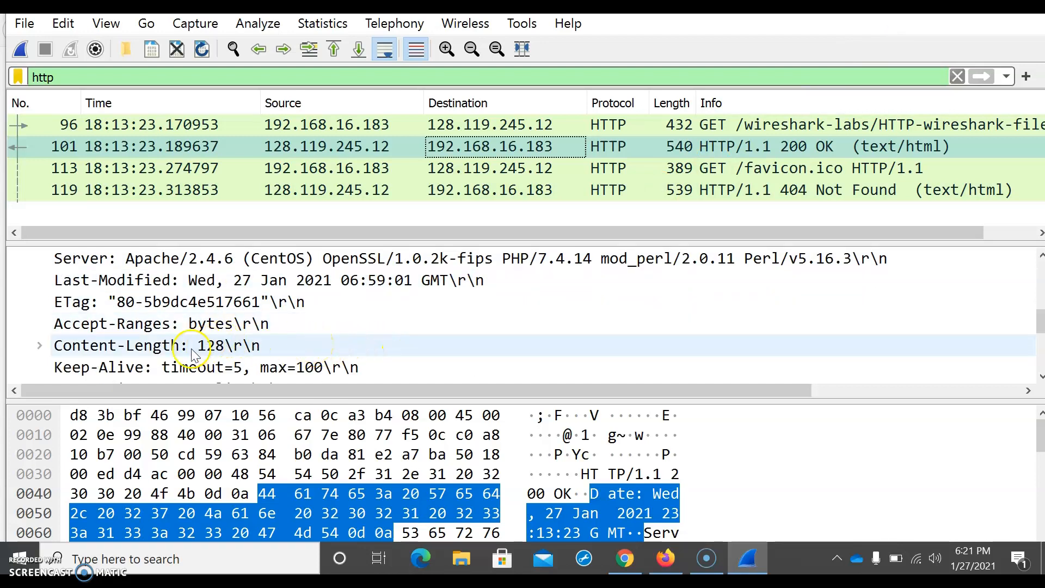
scroll(192, 350, down, 4)
scroll(192, 350, up, 2)
scroll(191, 351, up, 1)
click(179, 303)
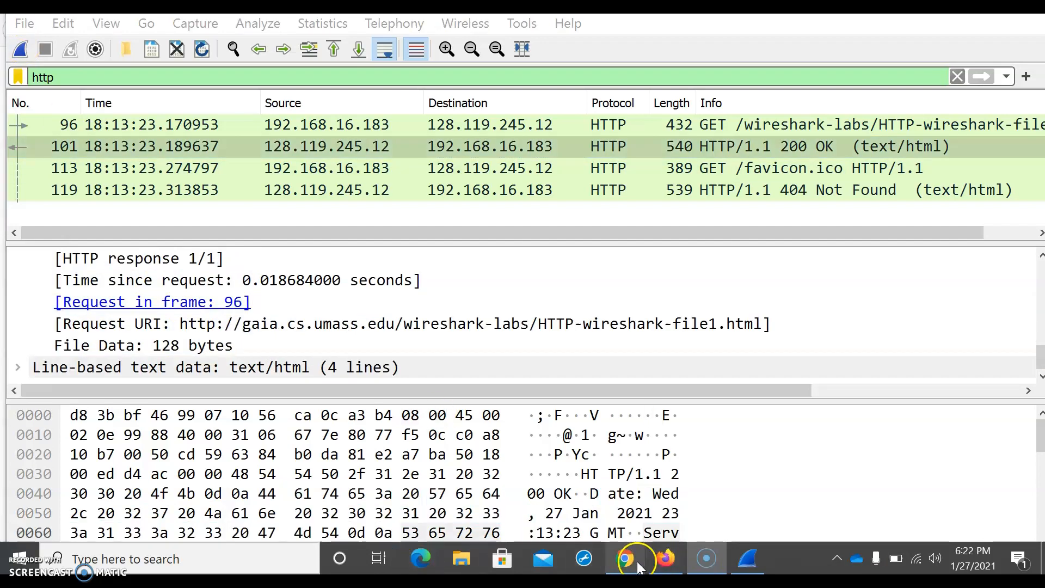
Step: Return to the PowerPoint slide and complete the question 6 answer with "128 bytes" before the final period
click(634, 561)
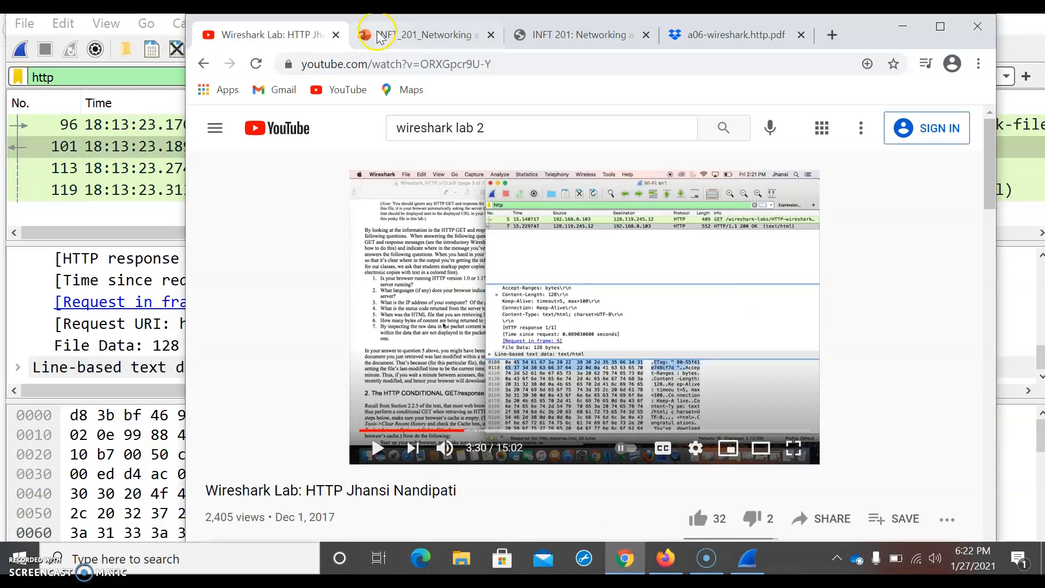
click(381, 35)
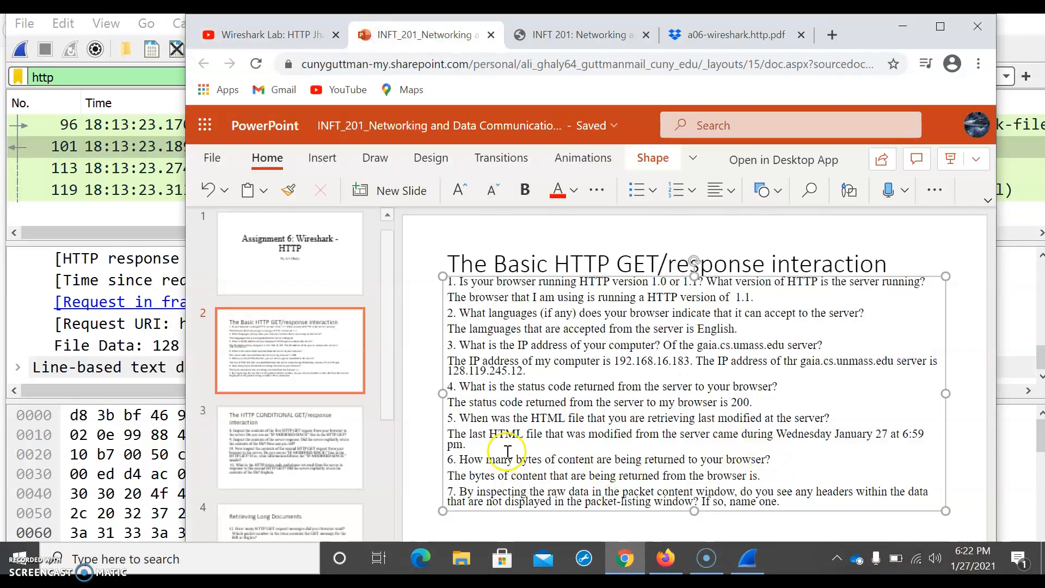
click(756, 476)
text(128 bytes)
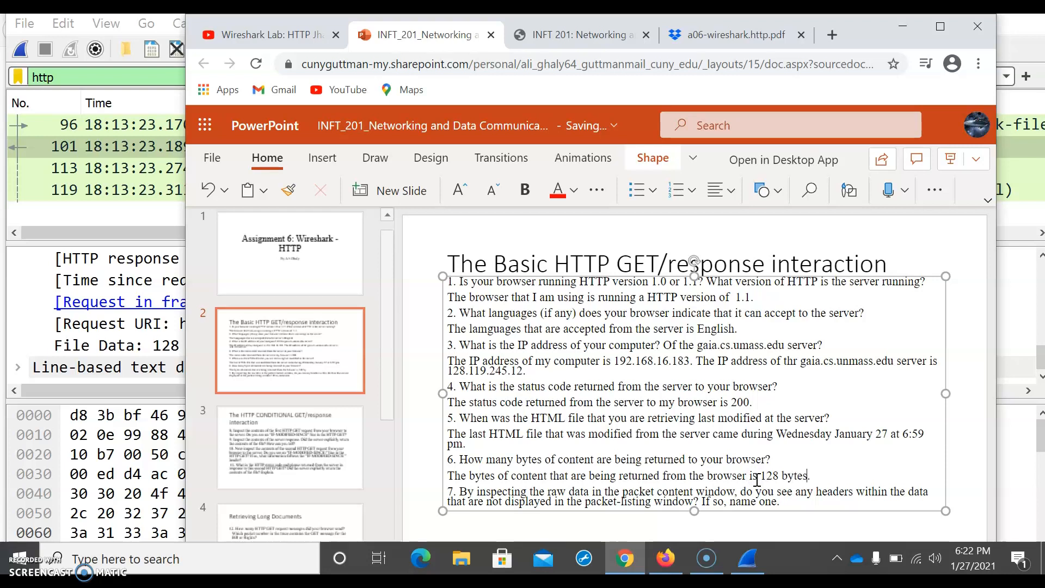
click(744, 488)
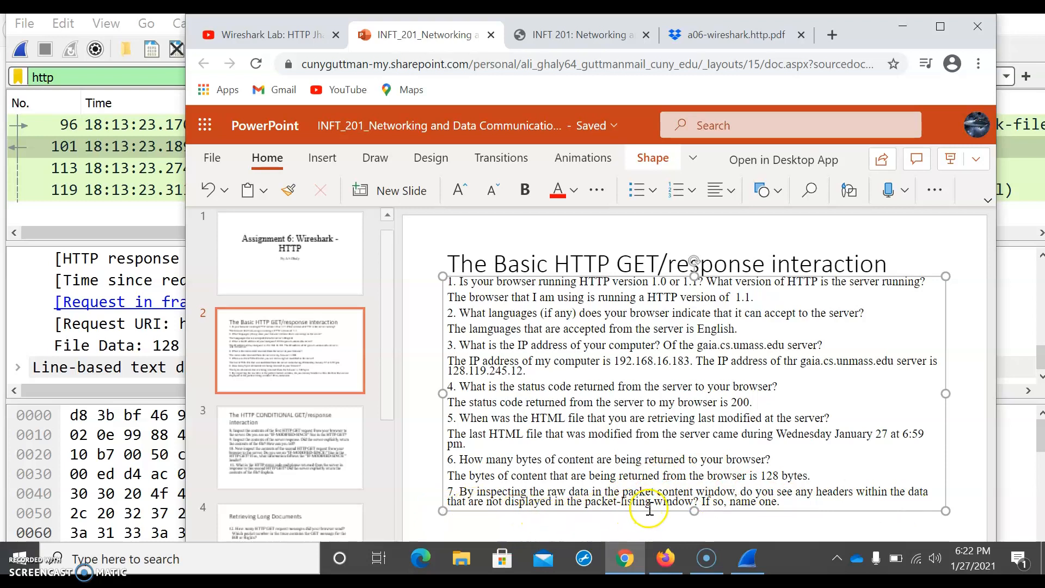
Step: Inspect the raw bytes of the response packet in Wireshark for headers missing from the packet listing, rechecking question 7 in PowerPoint
click(903, 28)
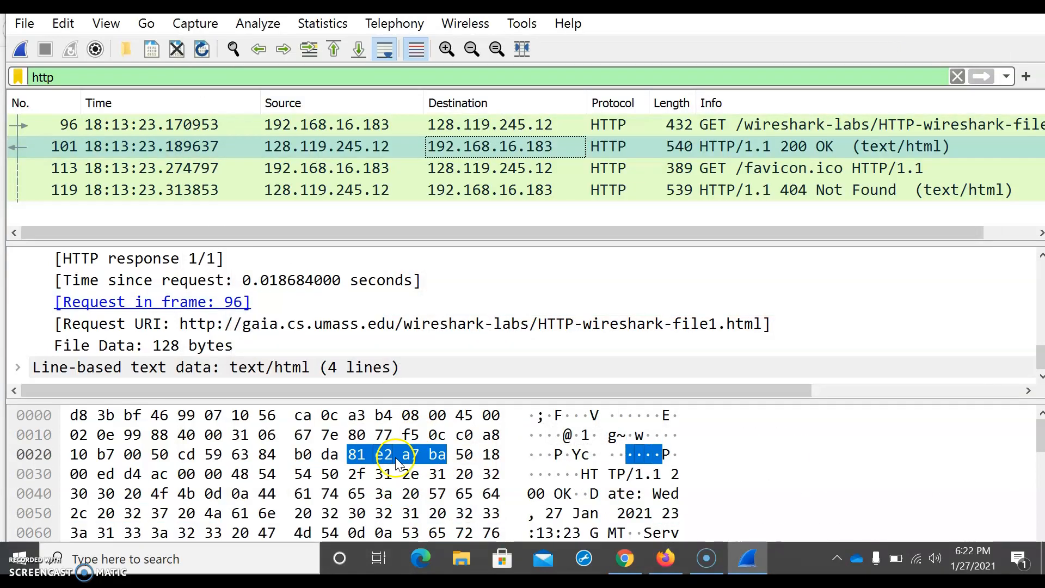
scroll(394, 468, down, 2)
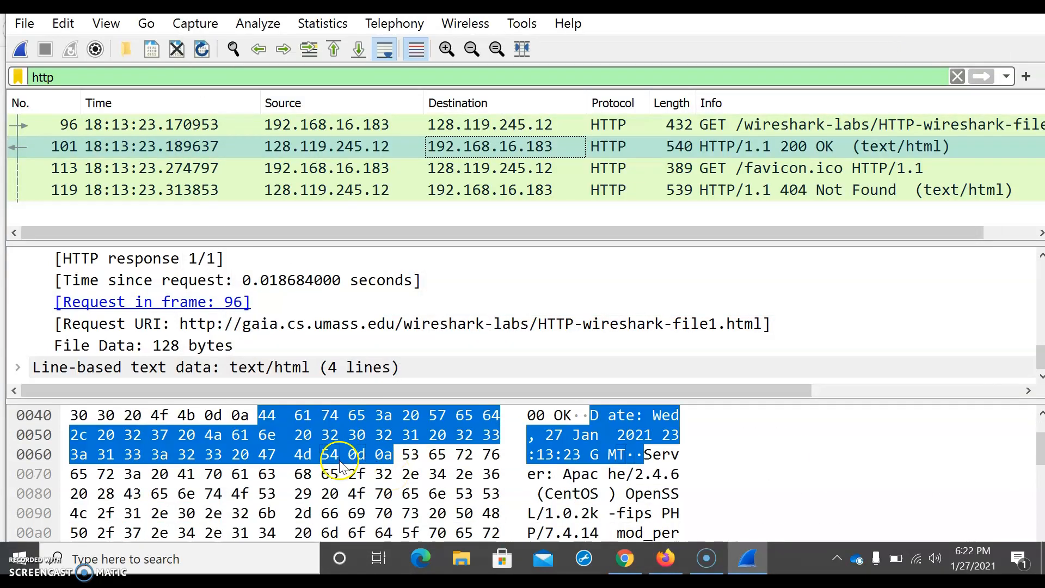
click(348, 522)
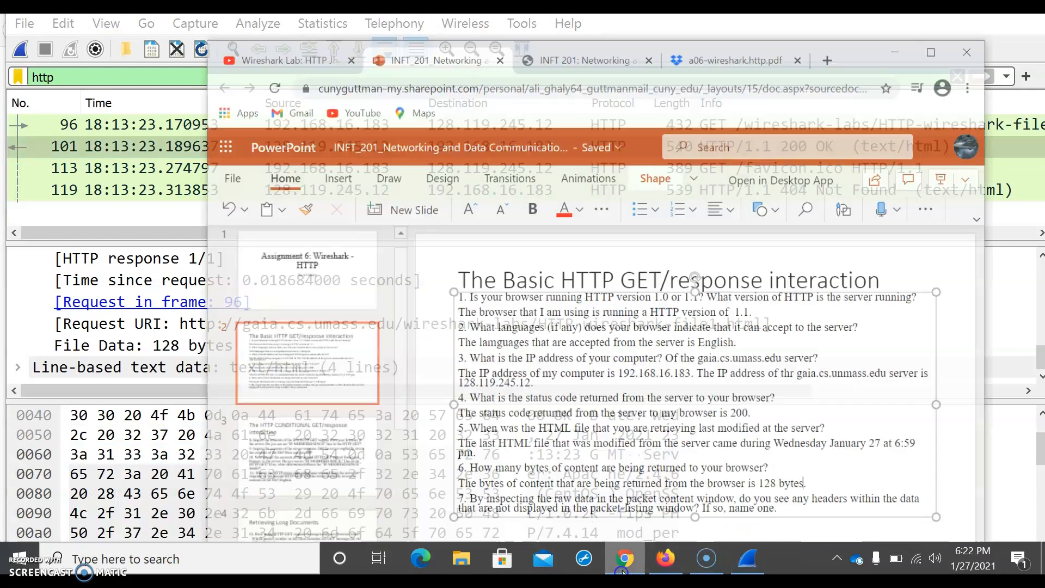
click(625, 561)
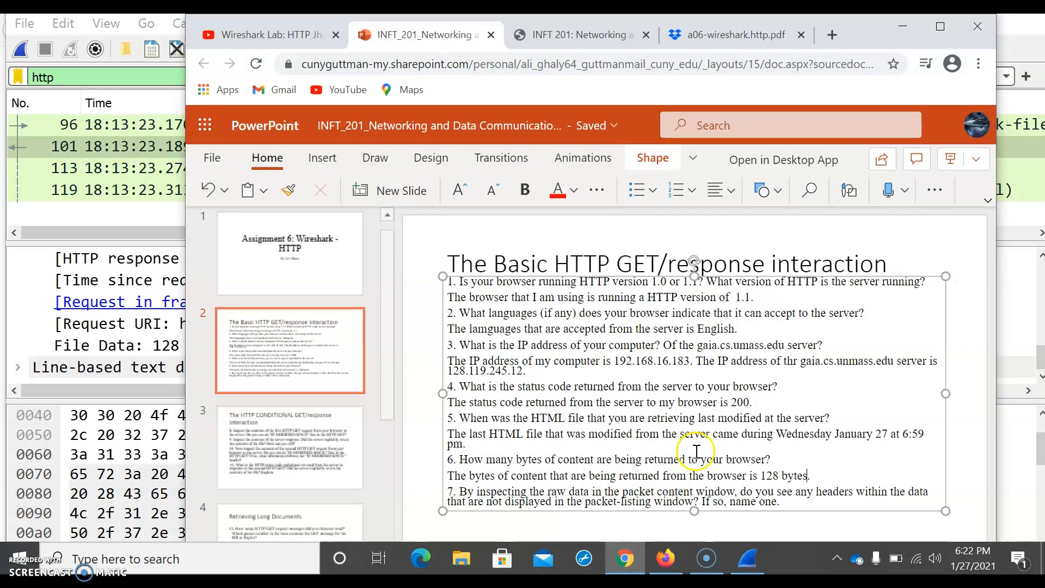
click(893, 24)
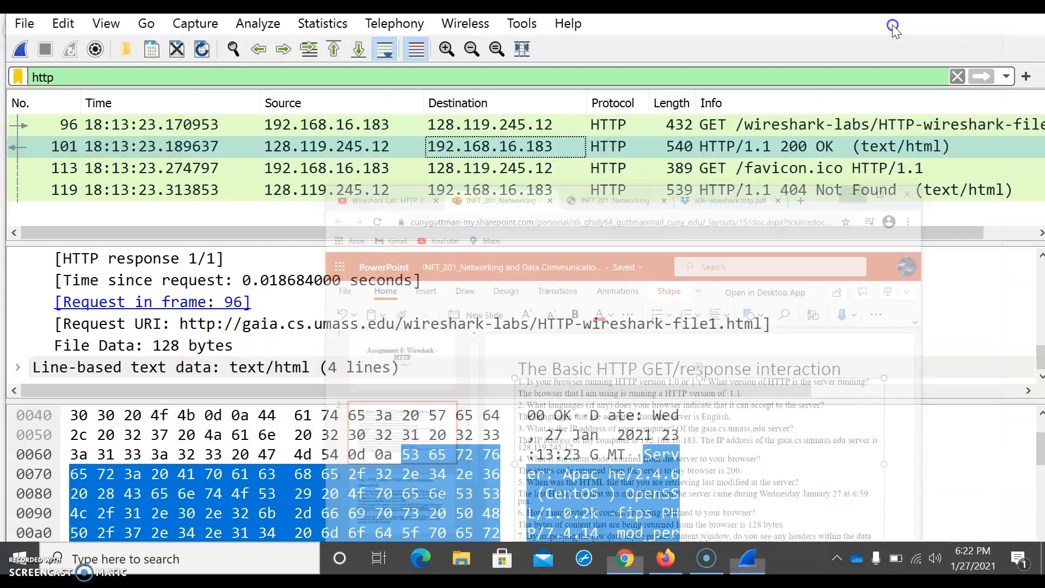
click(403, 504)
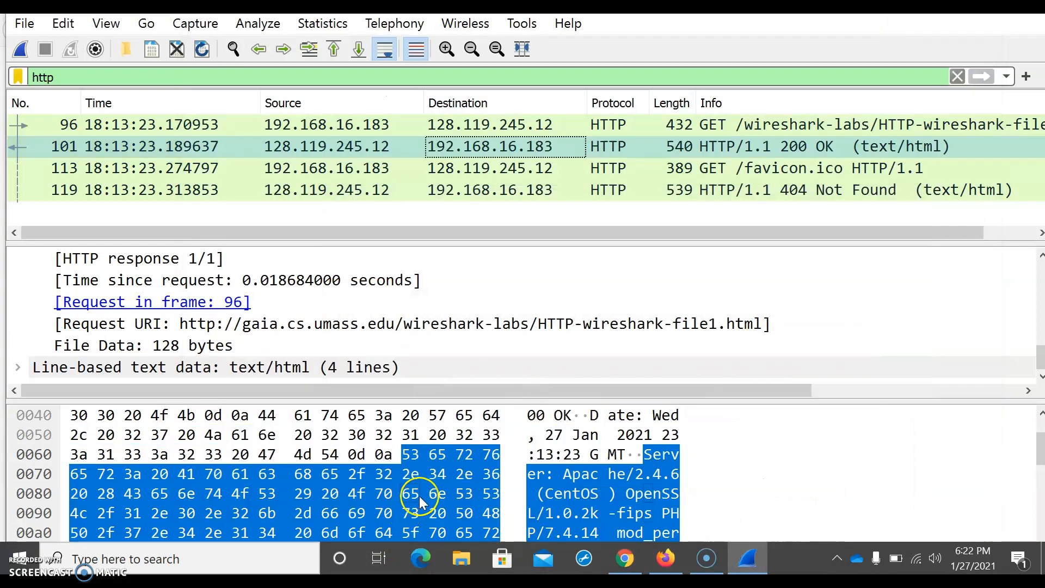
click(336, 435)
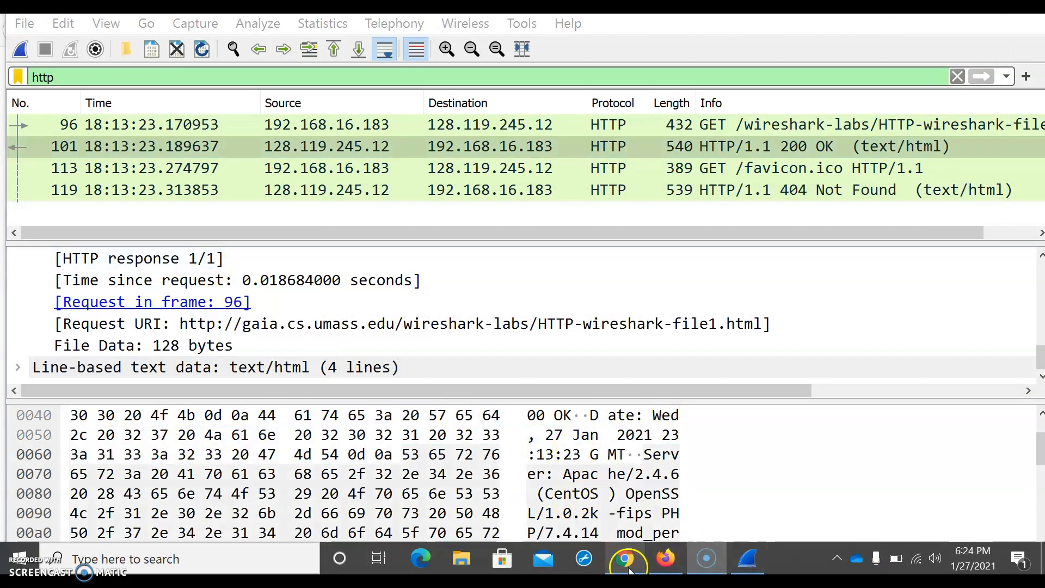
Step: Write the question 7 answer in PowerPoint: "No, I do not see any headers within the data that are not displayed in the pa"
mouse_move(628, 568)
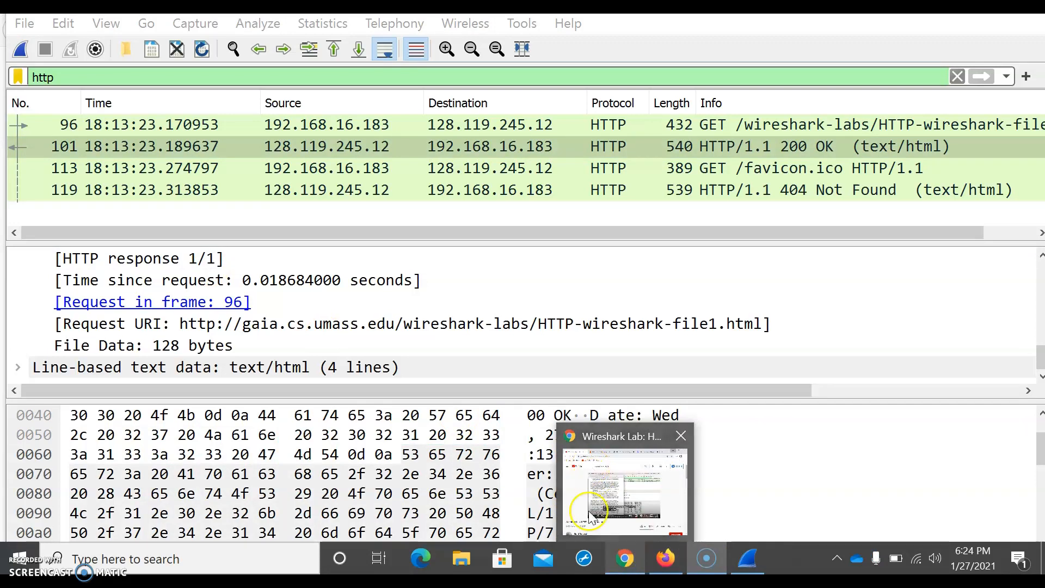
click(608, 567)
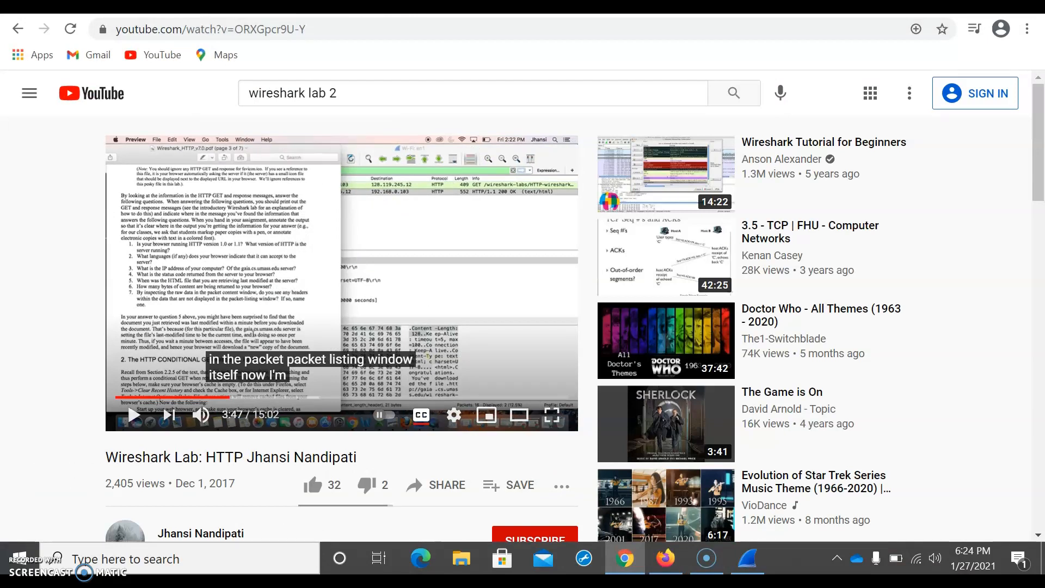
click(376, 6)
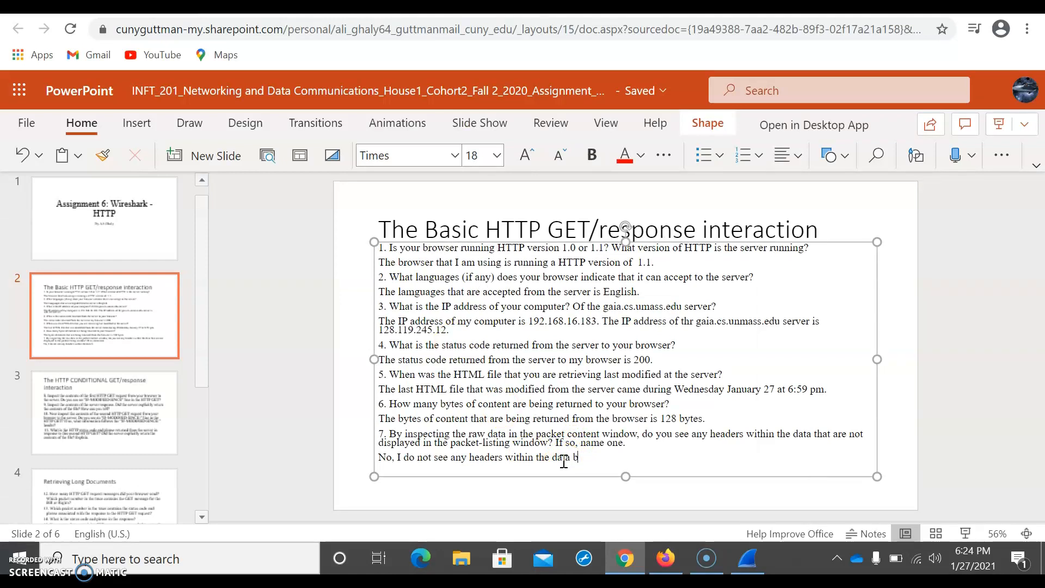
click(618, 449)
key(BackSpace)
text(that are not displayed in the pa)
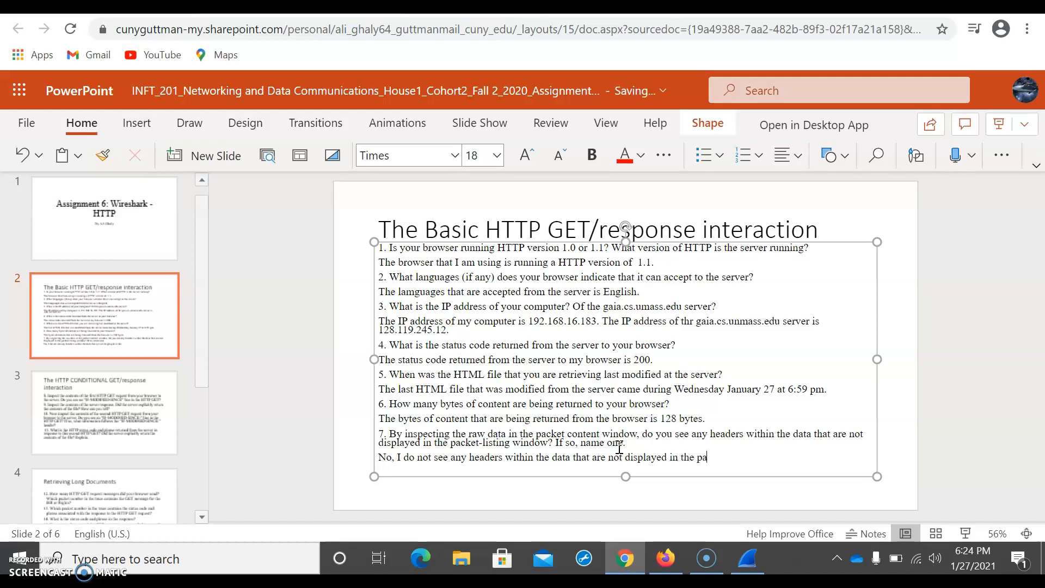